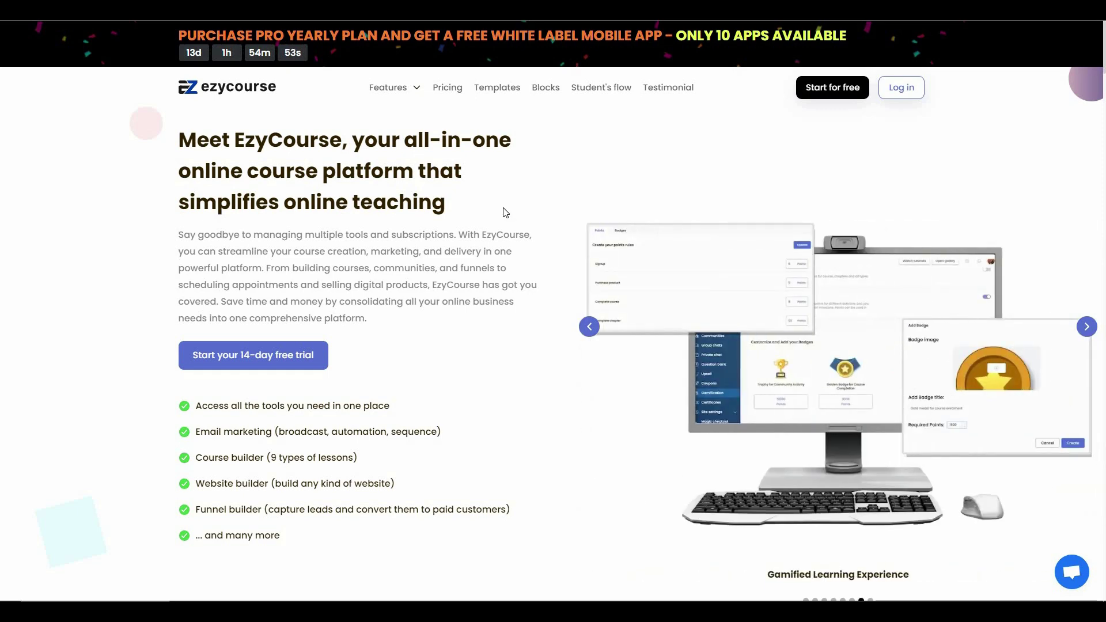
Review the EzyCourse lifetime deal's price, discount and at-a-glance summary on the AppSumo product page.
mouse_move(388, 87)
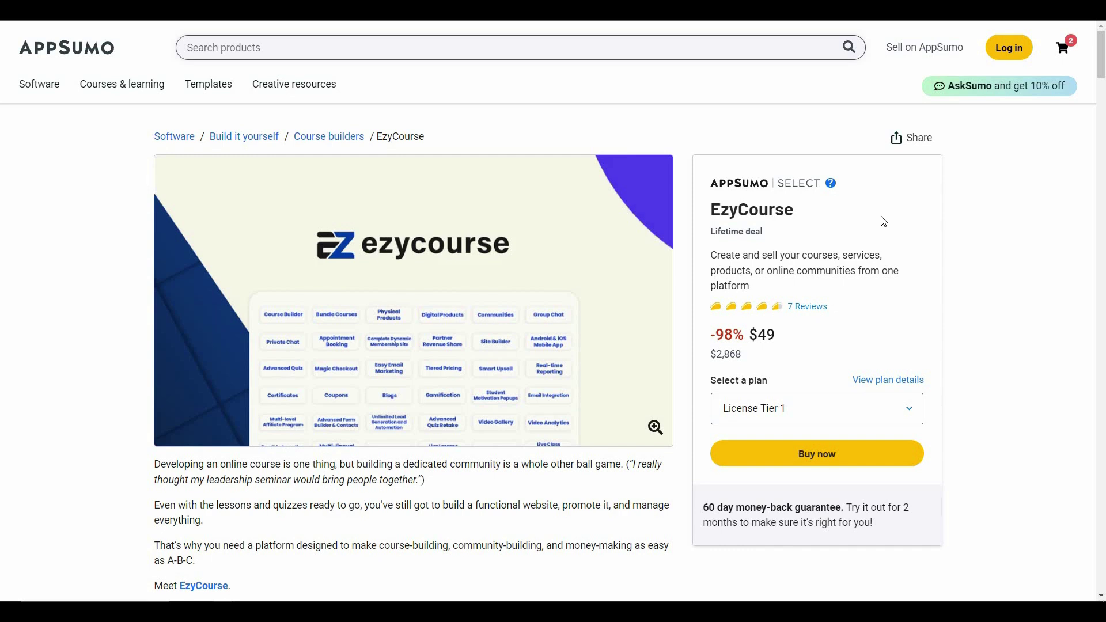
double_click(791, 354)
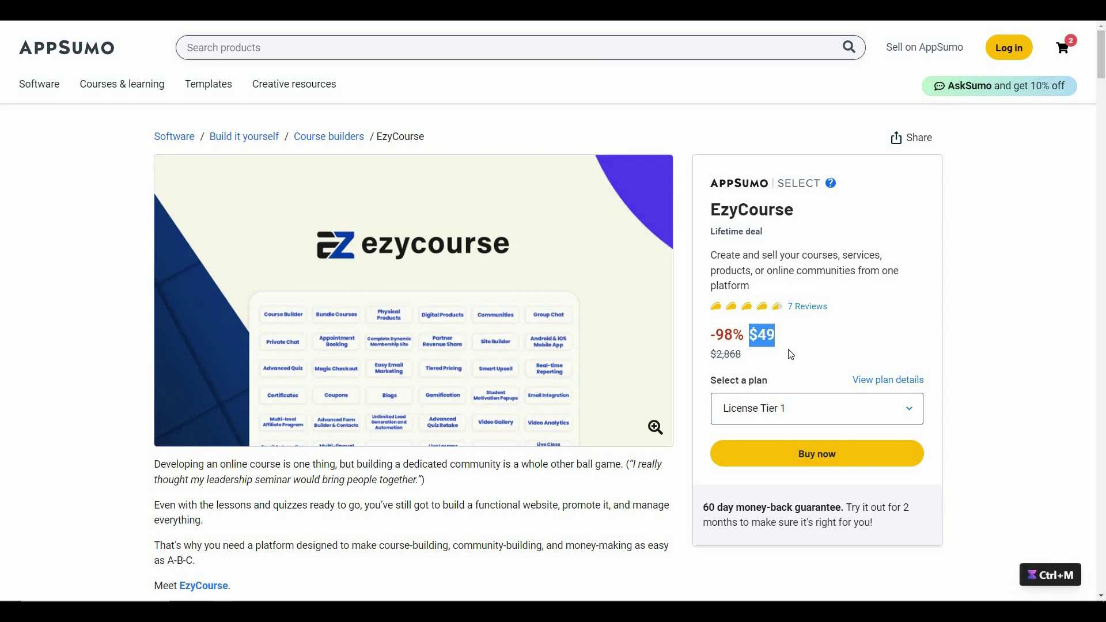
left_click(719, 369)
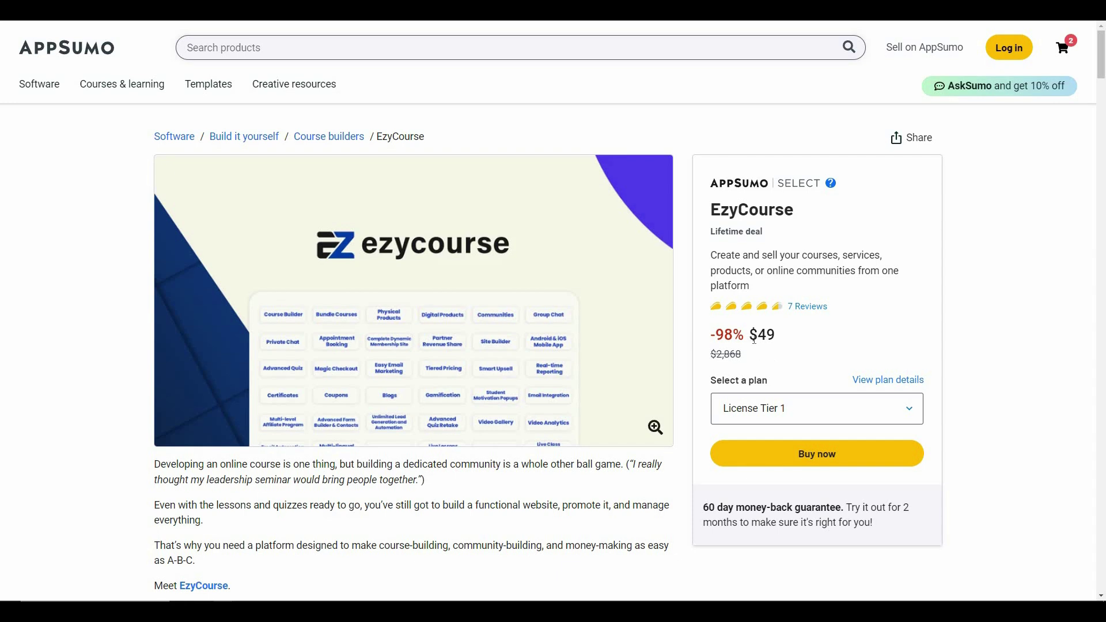
key("ctrl+m")
scroll(633, 323, "down", 3)
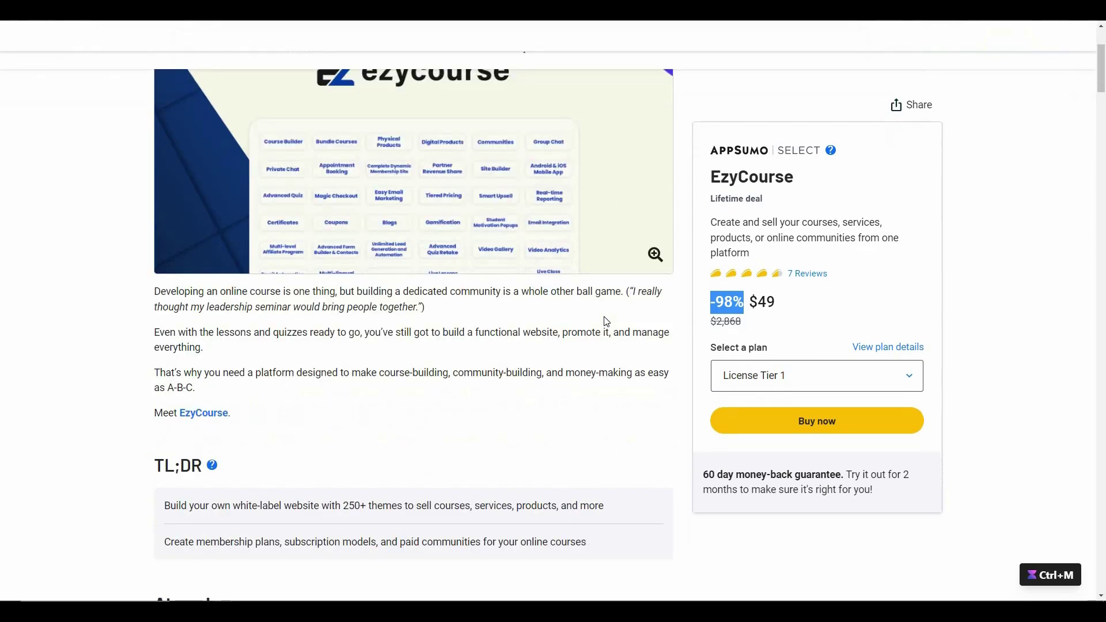
scroll(296, 383, "down", 6)
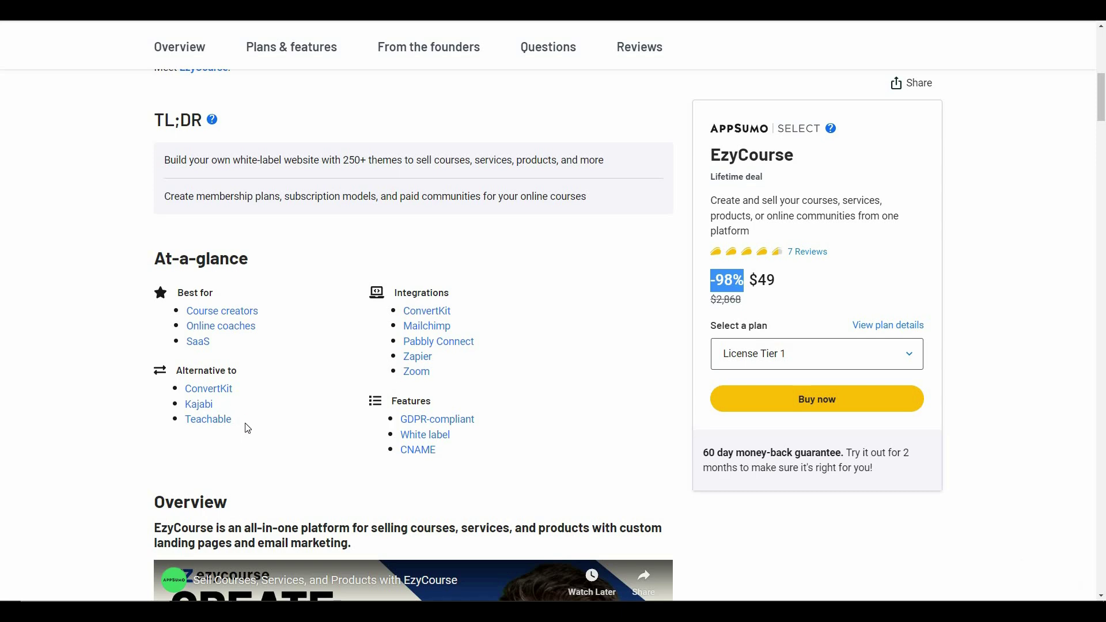
Examine the features included in all plans and compare the License Tier 1 and Tier 2 prices and transaction fees.
scroll(242, 438, "down", 20)
scroll(242, 448, "down", 20)
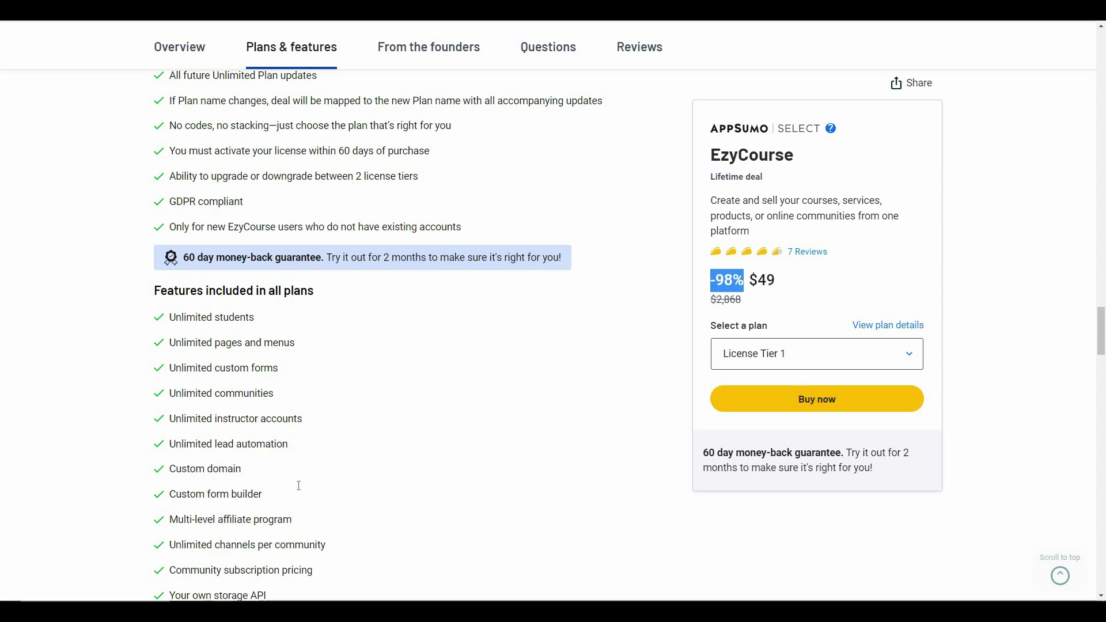
scroll(299, 487, "down", 4)
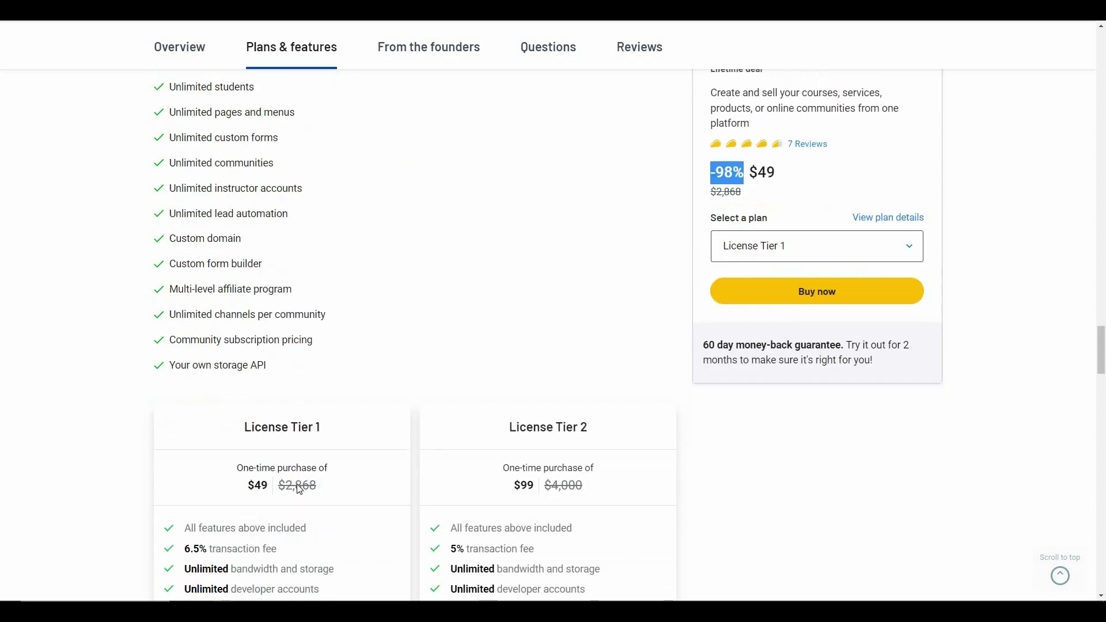
scroll(337, 341, "down", 2)
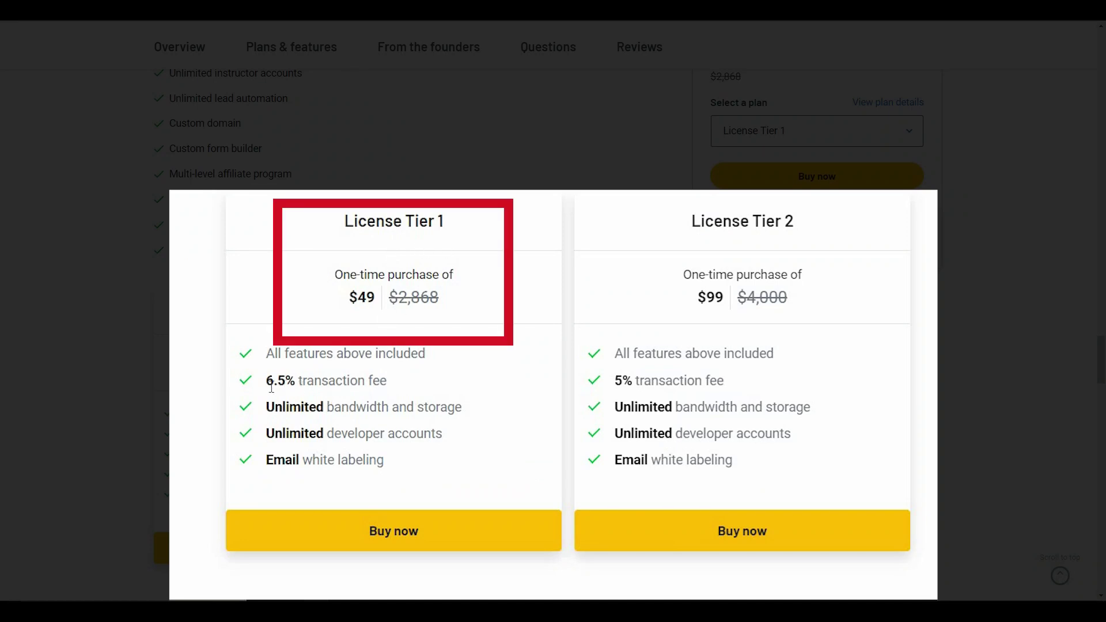
key("ctrl+m")
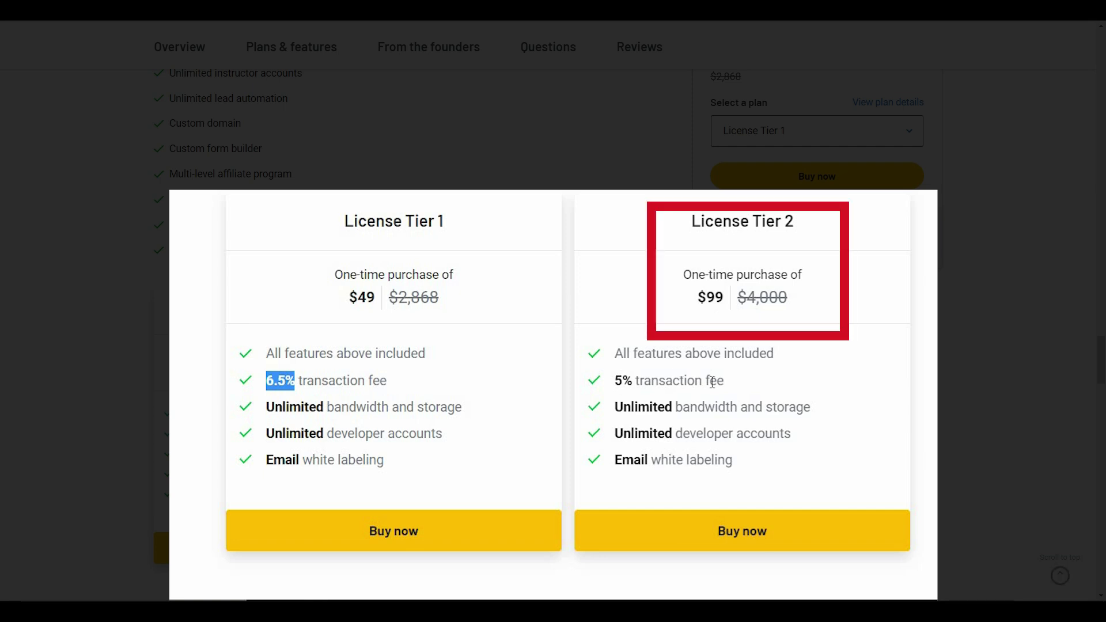
triple_click(736, 385)
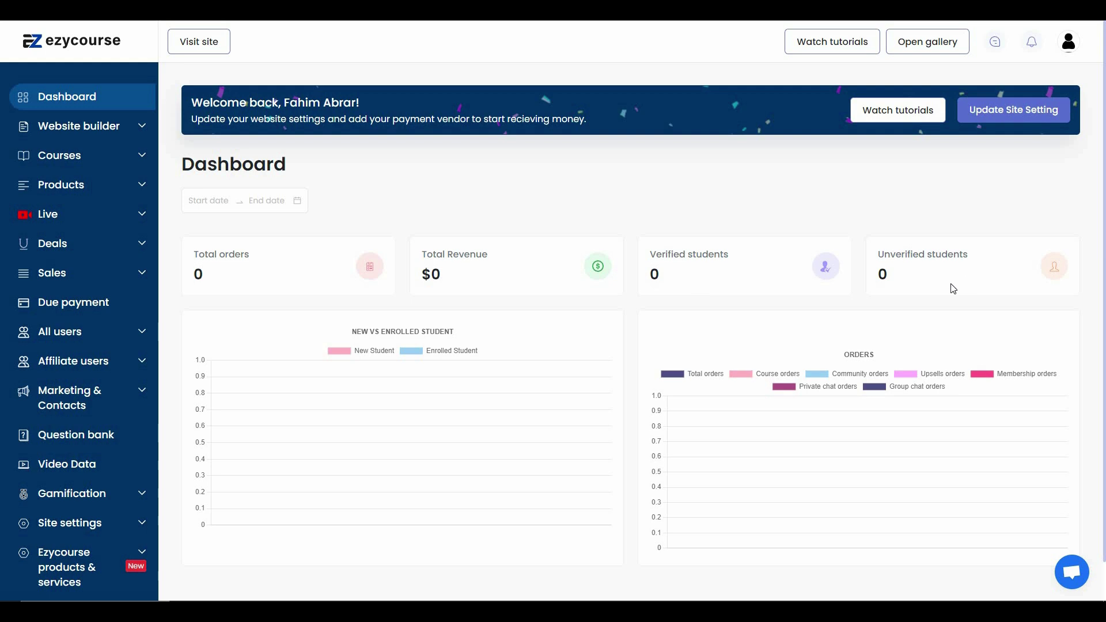
Look over the EzyCourse dashboard's order, revenue and student statistics and charts, and visit the site.
scroll(953, 289, "down", 1)
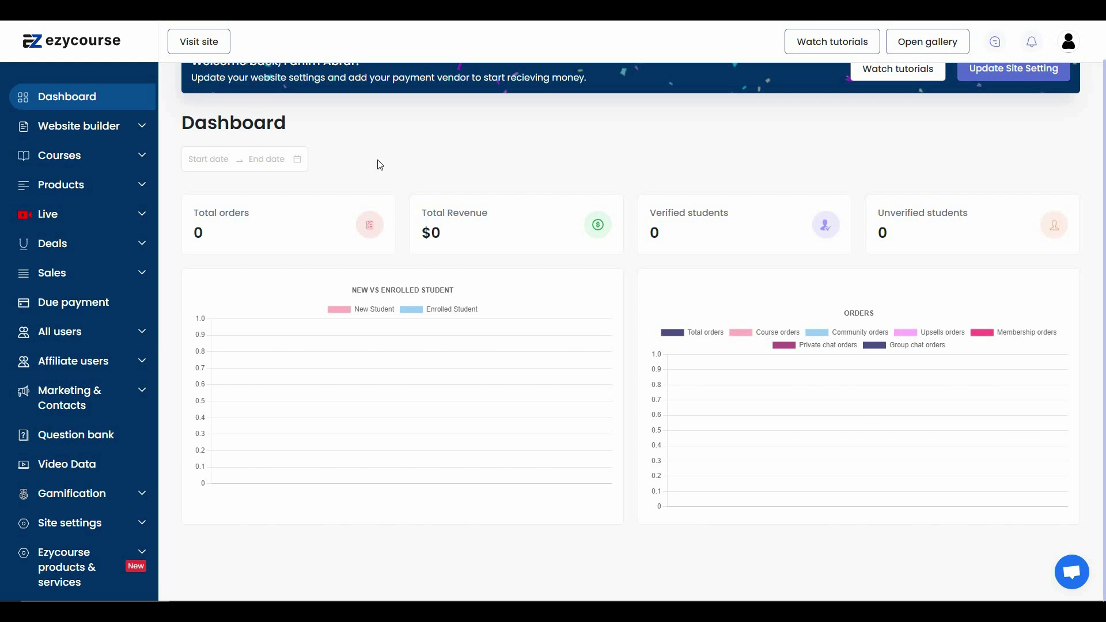
scroll(377, 165, "up", 1)
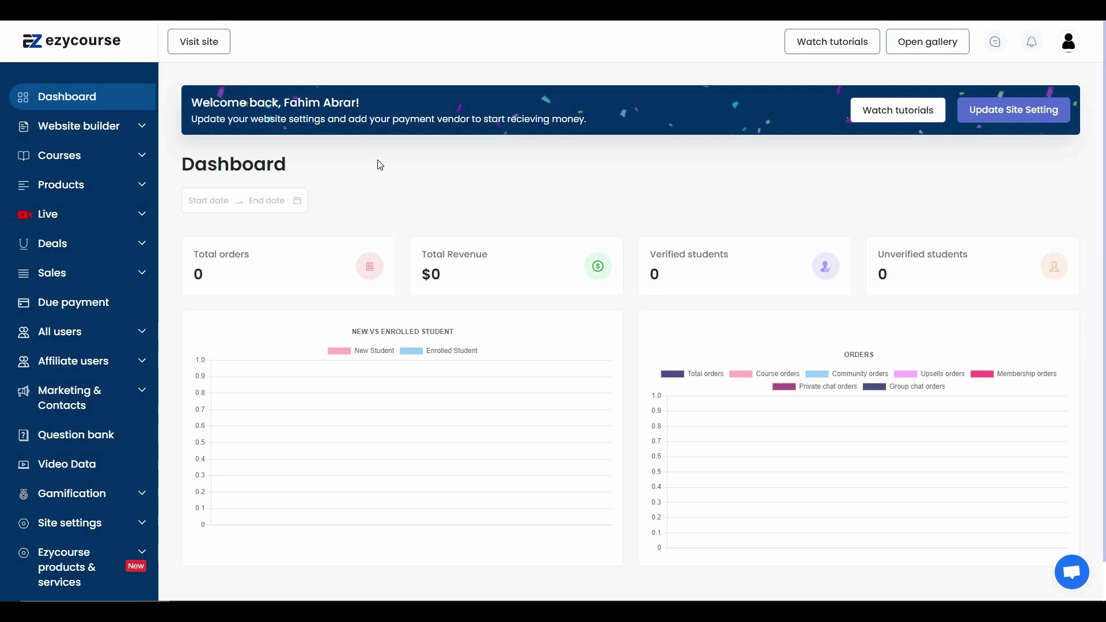
left_click(219, 49)
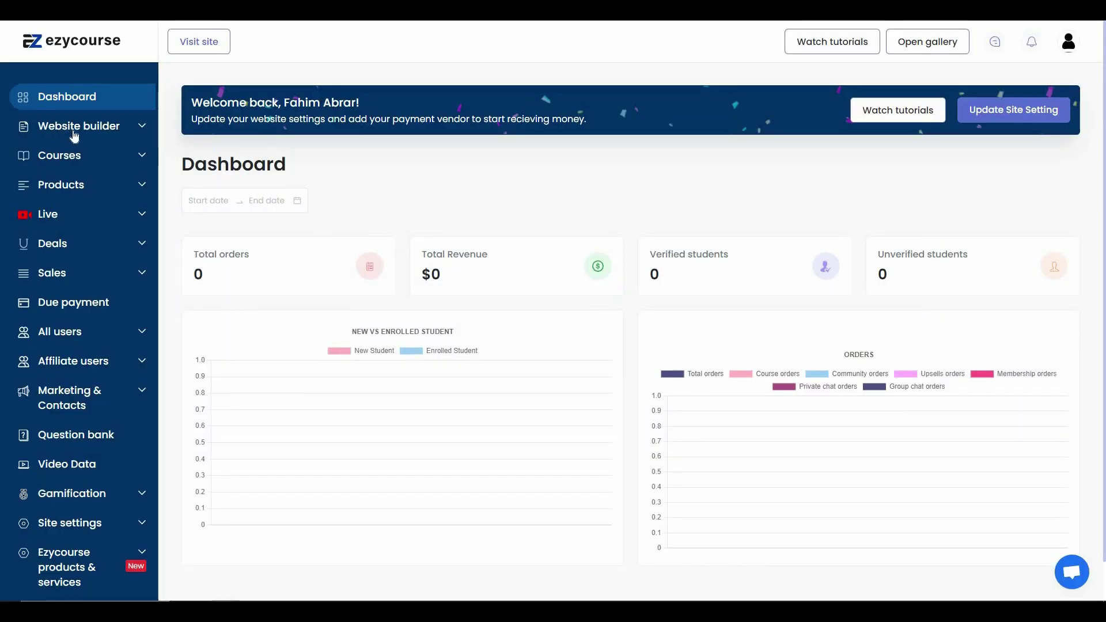
Open the website builder's list of all site pages and look through it.
left_click(78, 133)
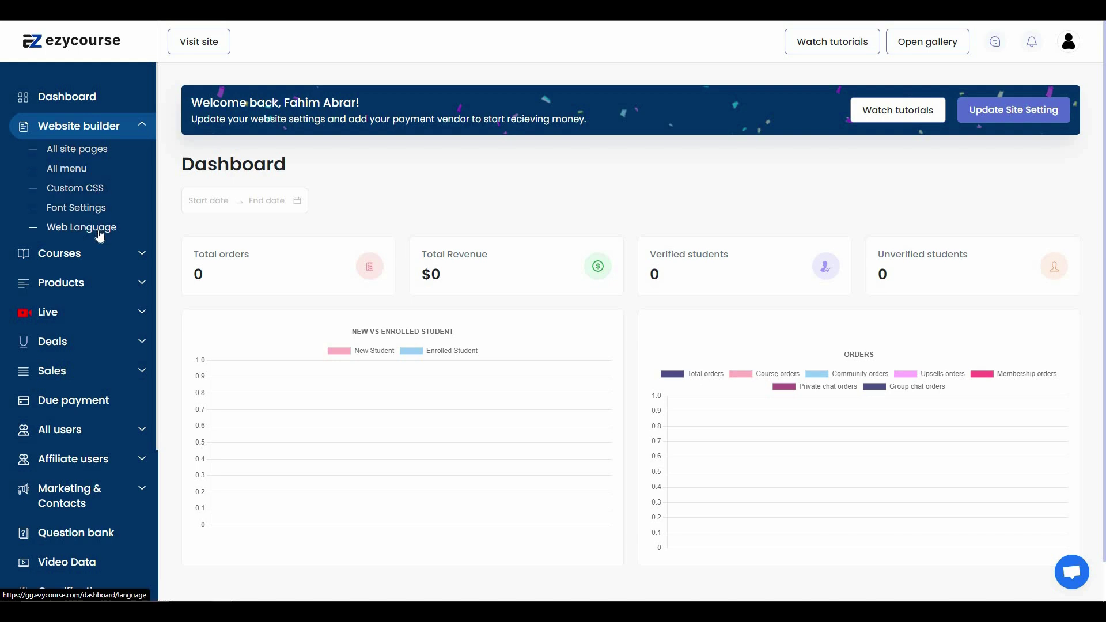
left_click(111, 151)
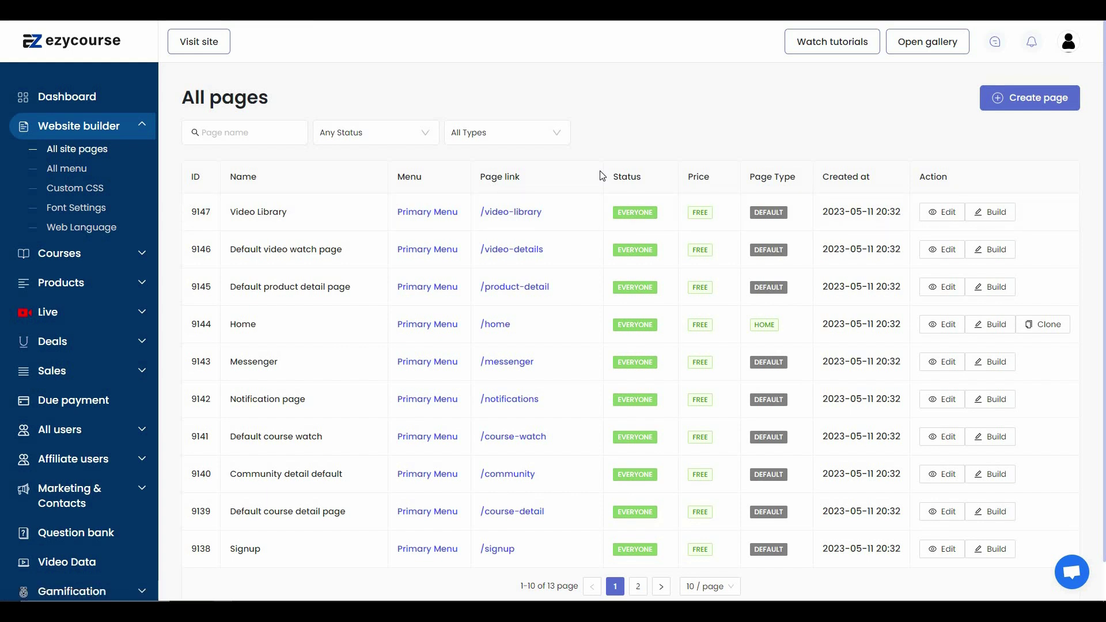
scroll(271, 187, "down", 1)
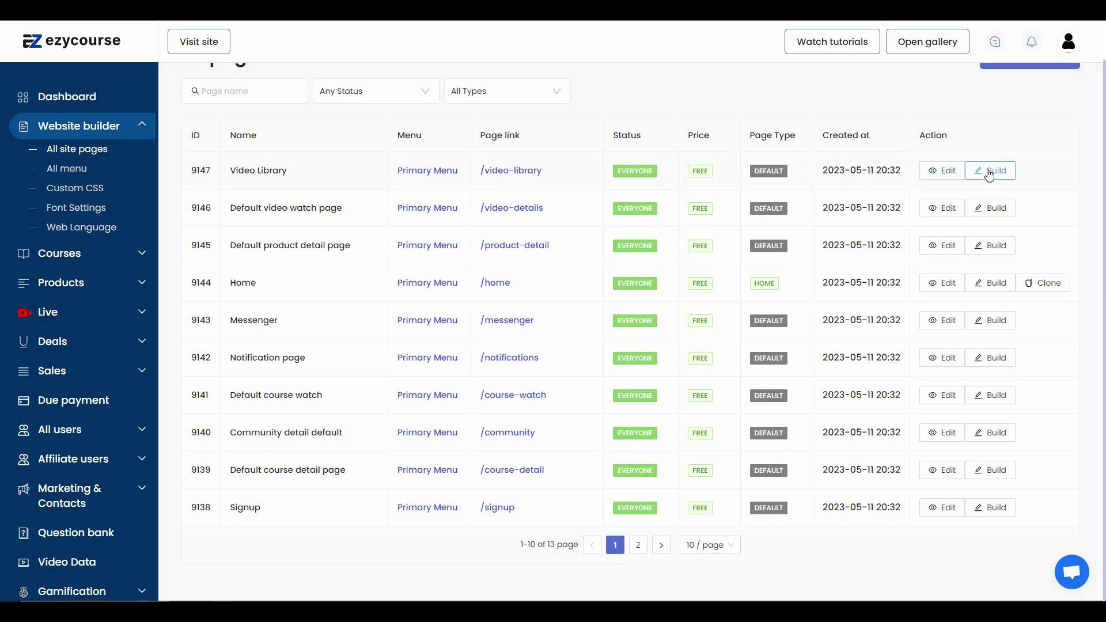
Open the Video Library page's settings and review its page info, SEO, scripts and pricing settings.
left_click(948, 178)
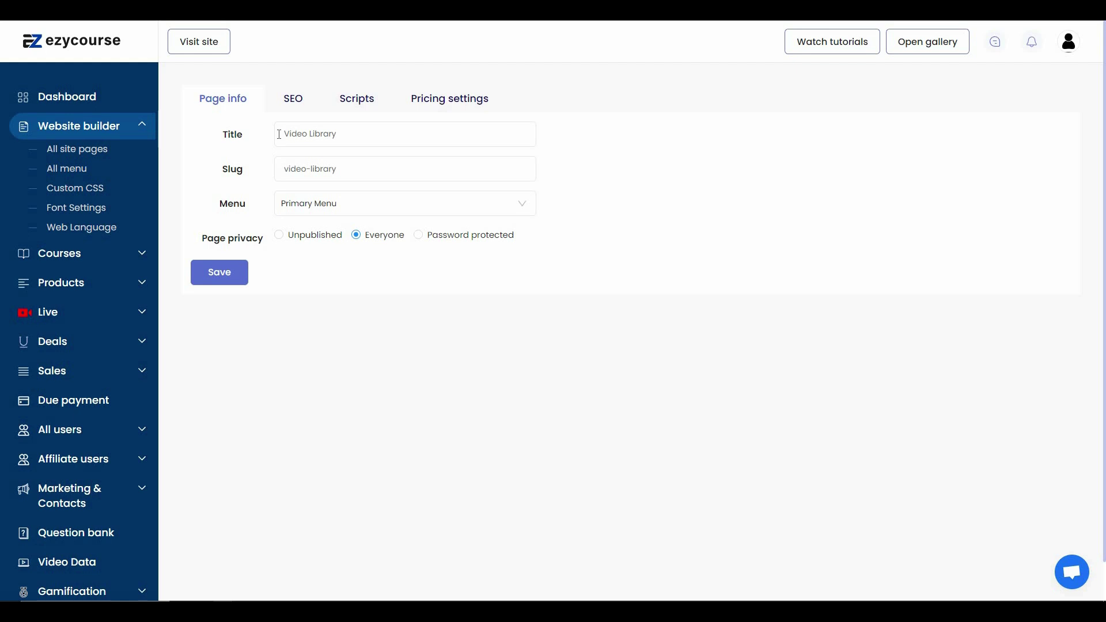
key("Tab")
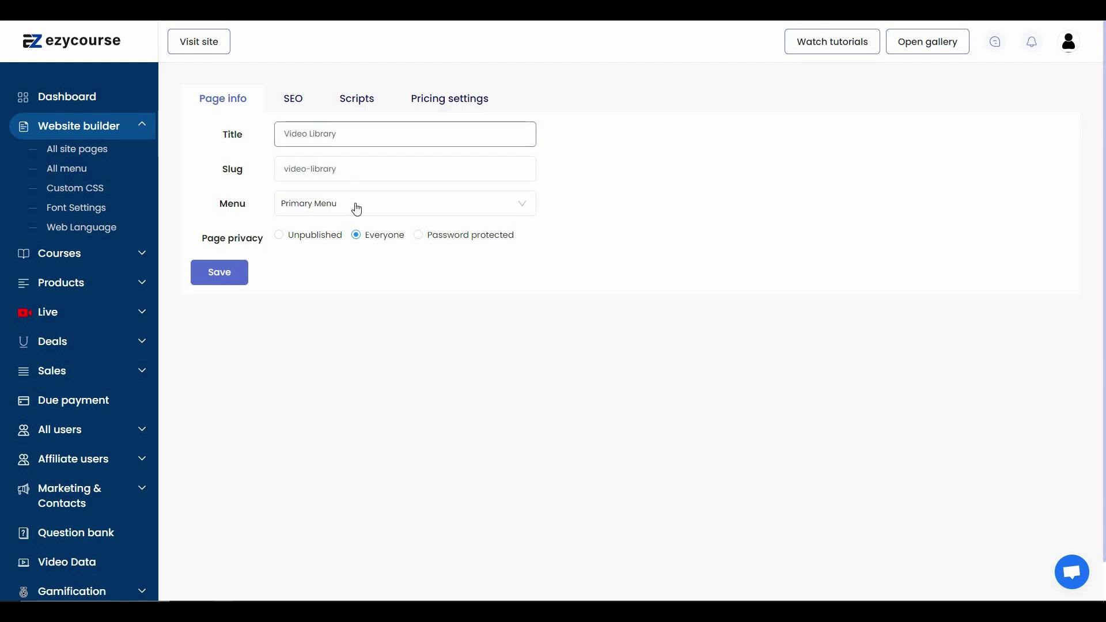
key("Tab")
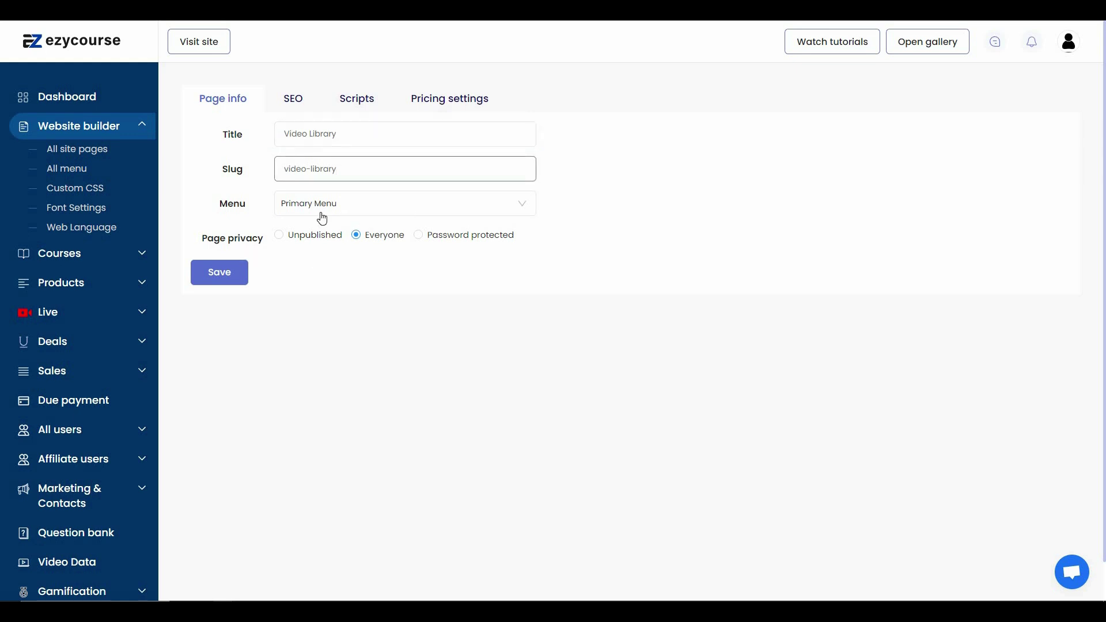
left_click(294, 103)
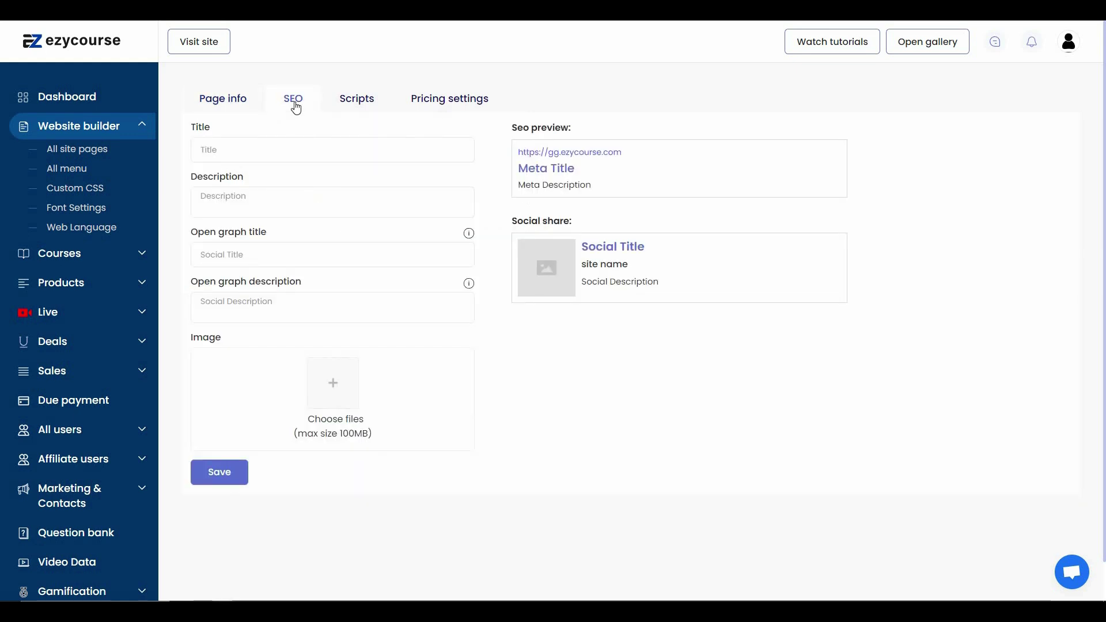
left_click(358, 106)
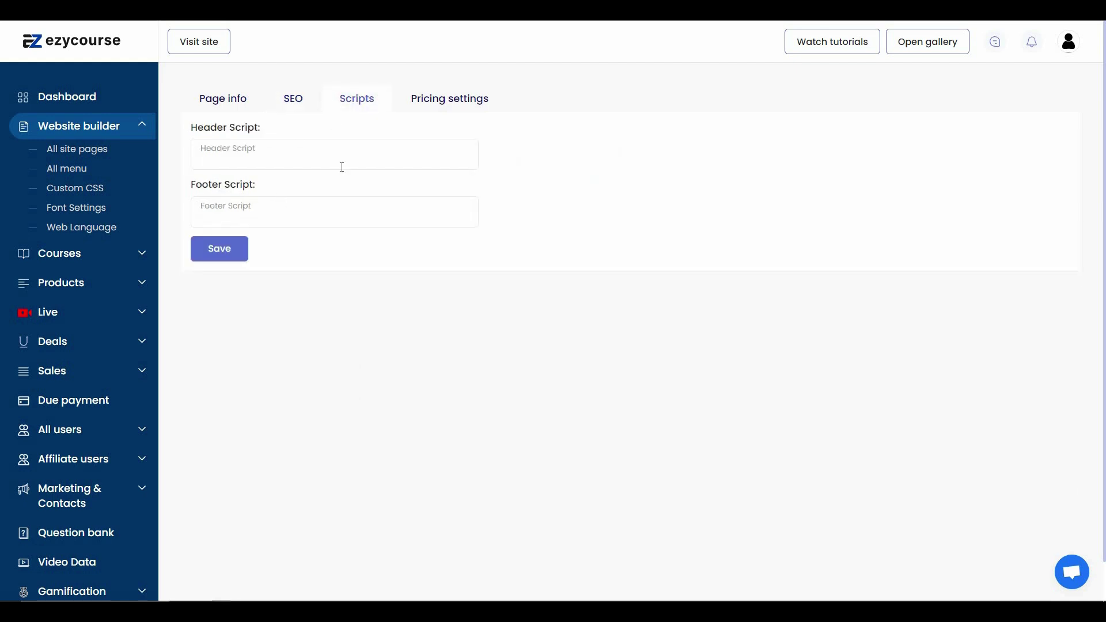
left_click(444, 101)
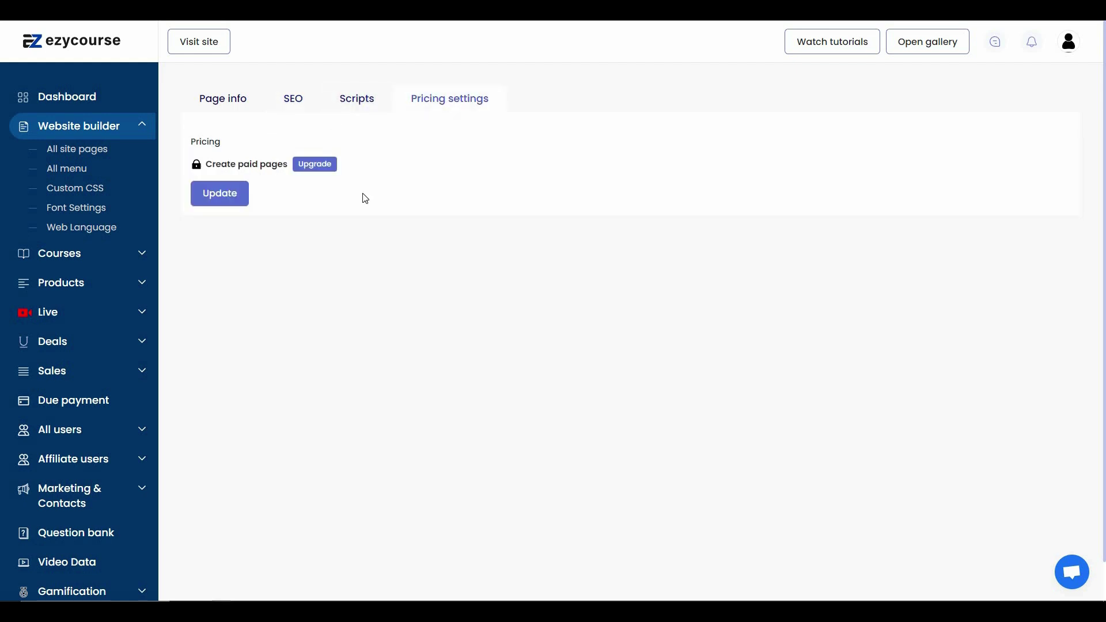
Return to the page list, open the Video Library page in the site builder and browse the available widgets.
left_click(106, 149)
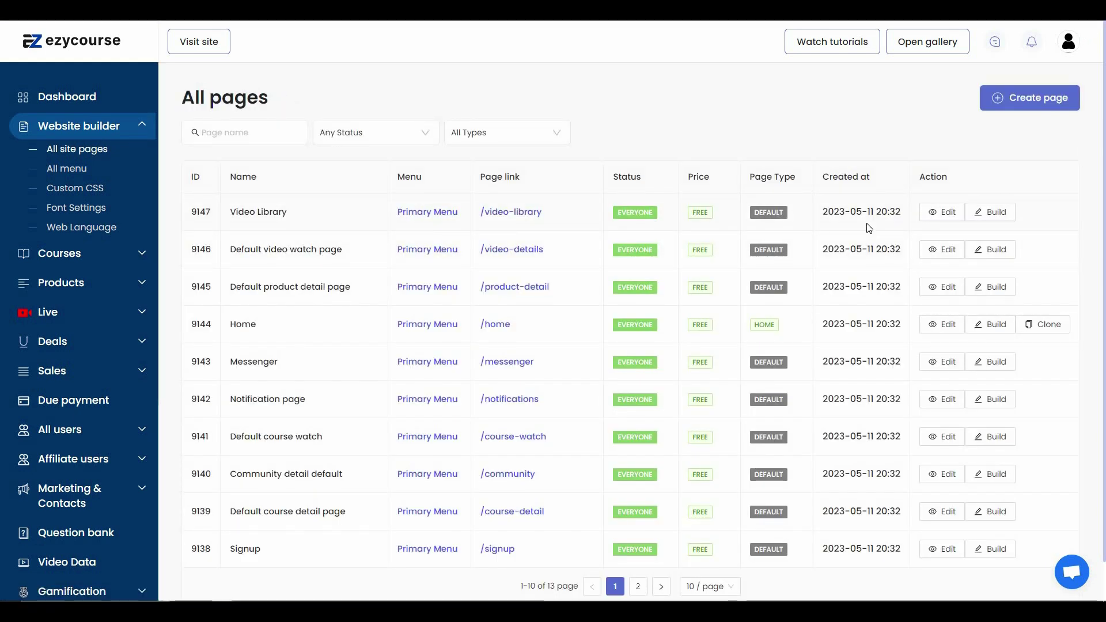
left_click(1008, 218)
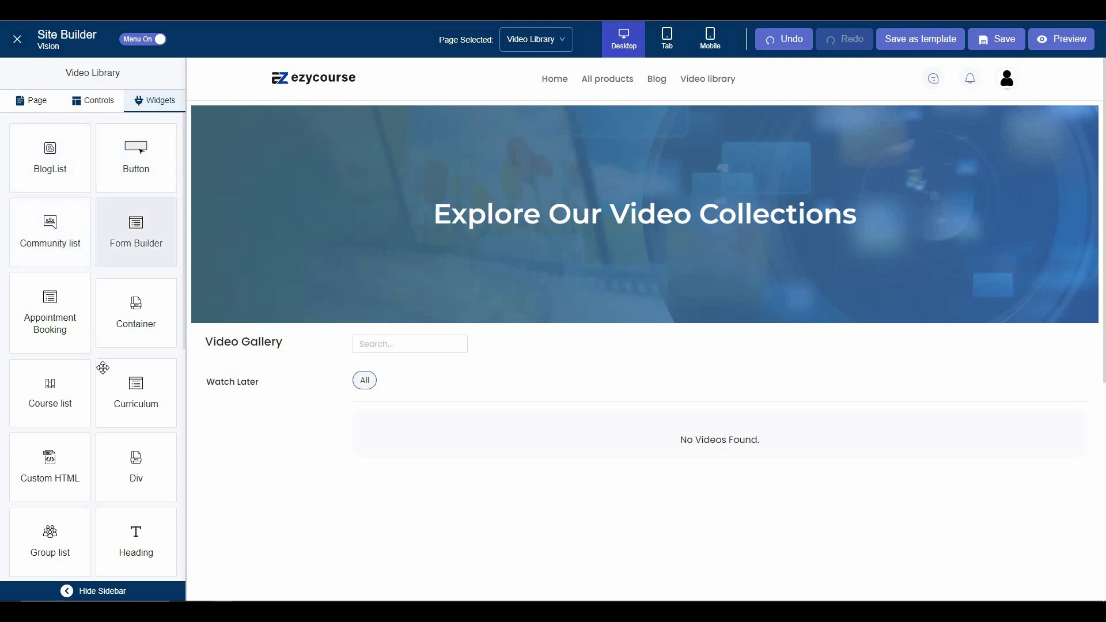
scroll(102, 397, "down", 4)
scroll(103, 404, "down", 7)
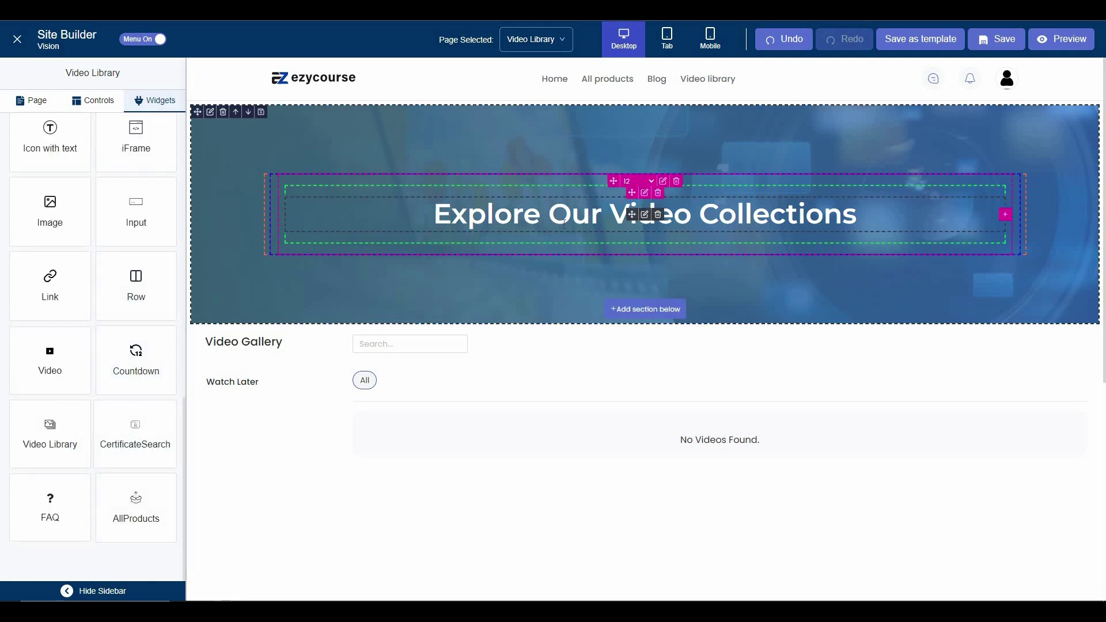
scroll(87, 370, "up", 8)
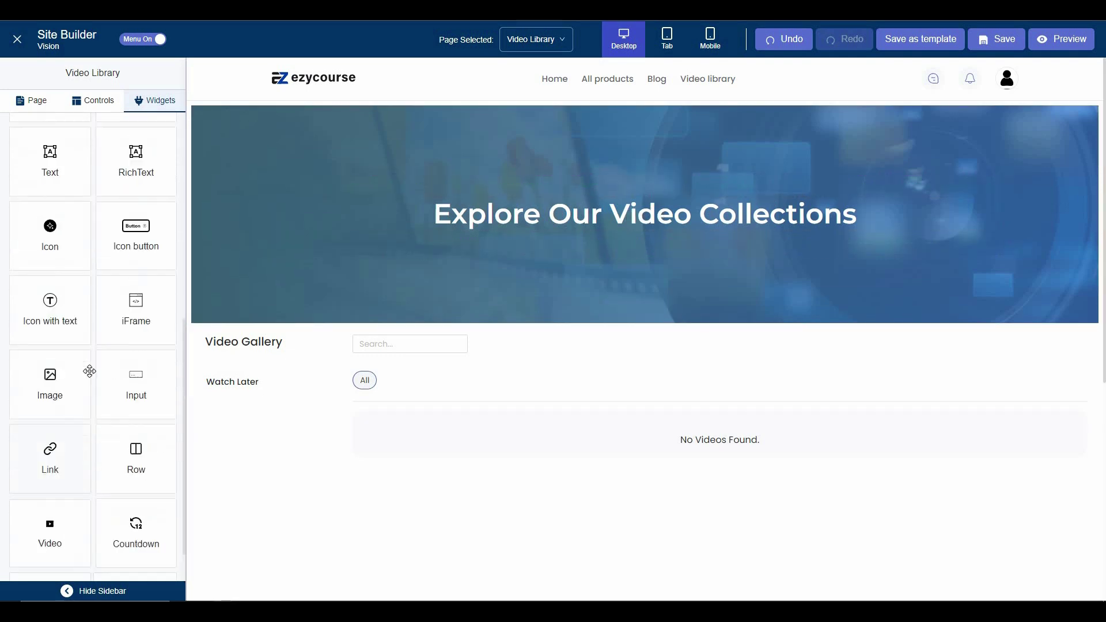
Check the element controls and page custom styles, and compare the page's layout across device views, ending on desktop.
left_click(101, 102)
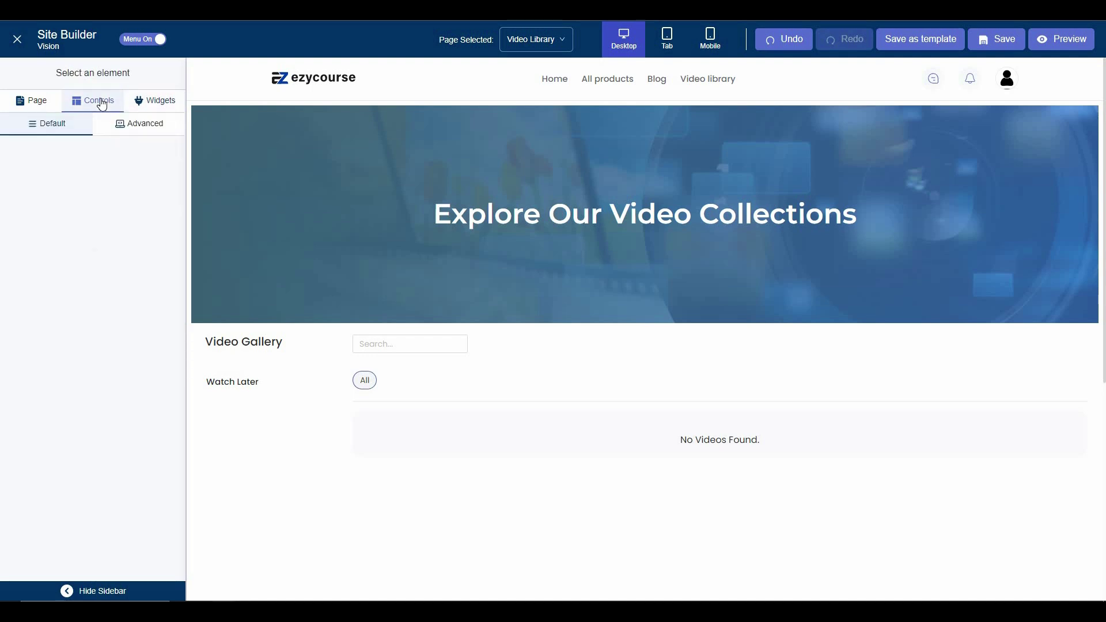
left_click(36, 101)
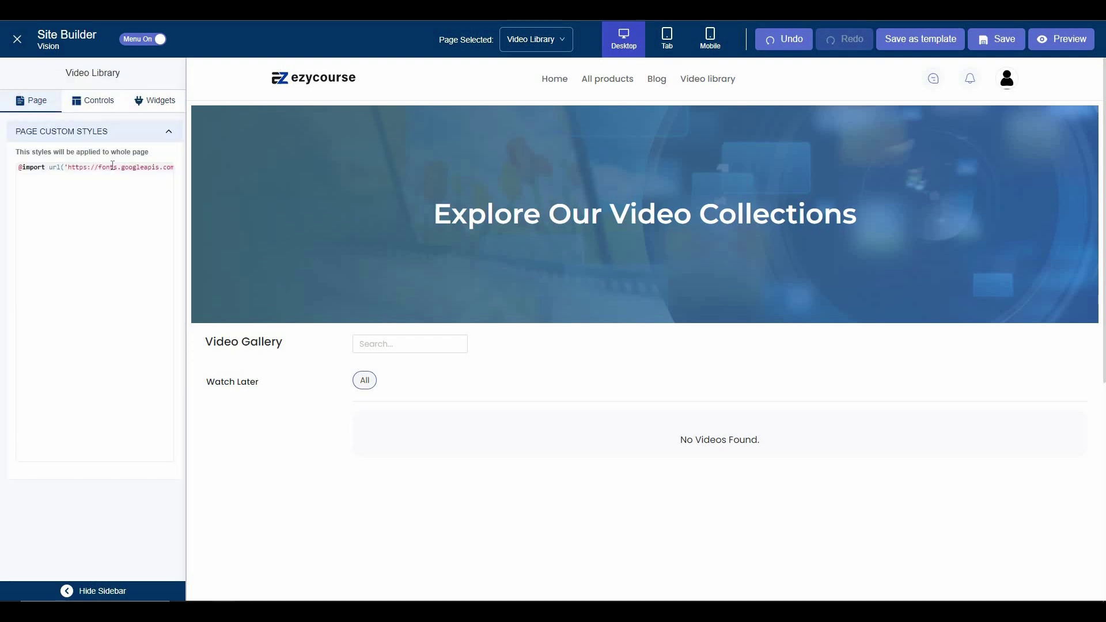
left_click(668, 42)
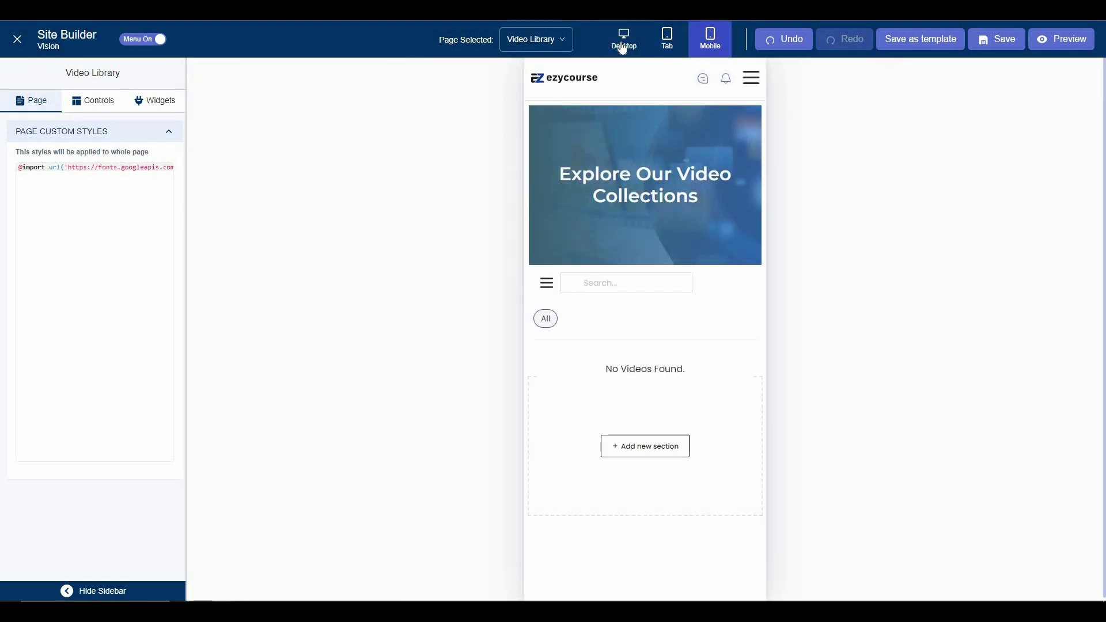
left_click(622, 49)
left_click(566, 46)
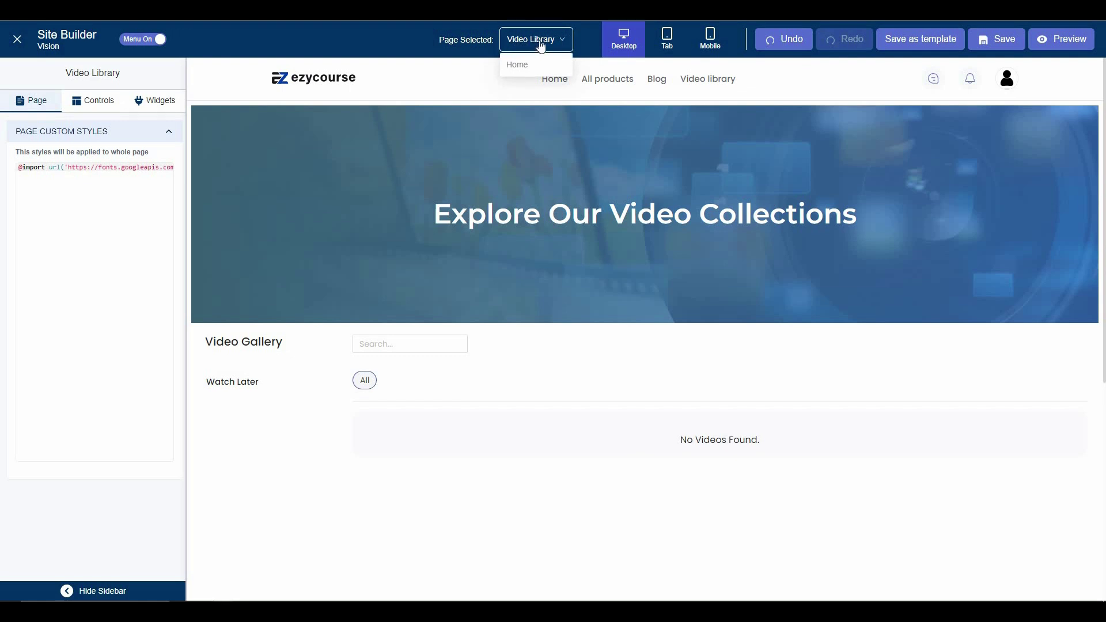
left_click(530, 67)
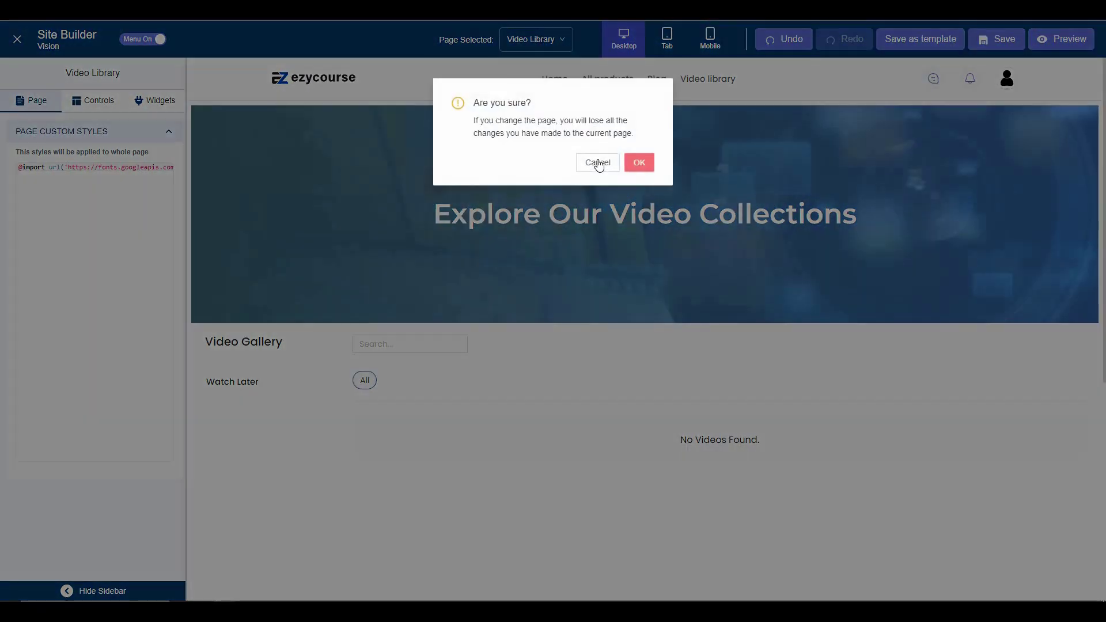
left_click(599, 163)
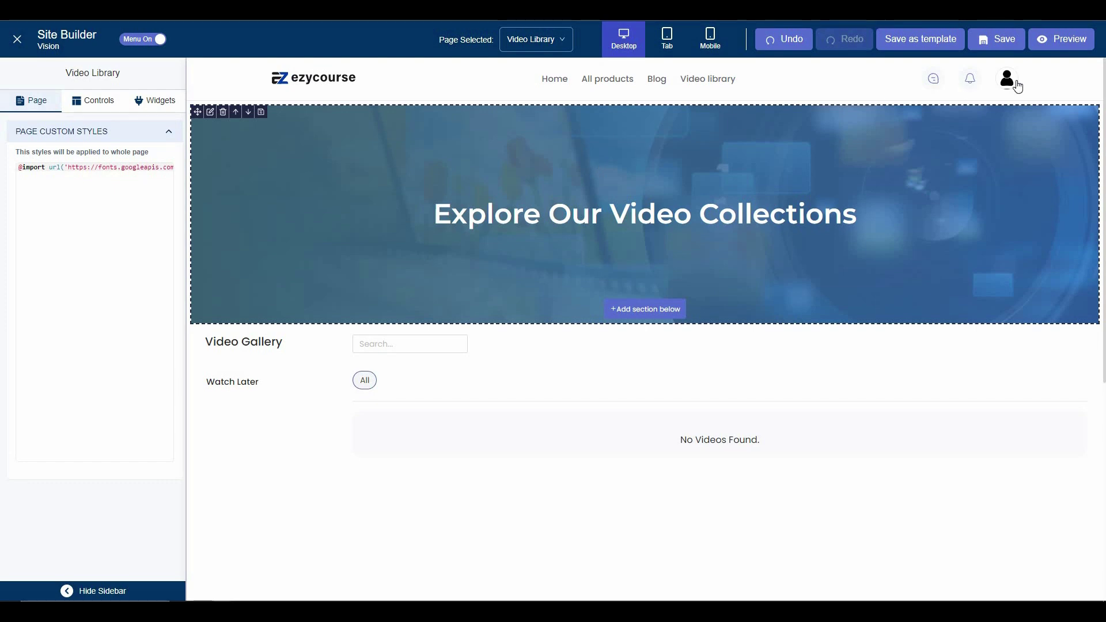
Preview the Video Library page, and check the edit and build options of the Signup page in the page list.
left_click(1058, 41)
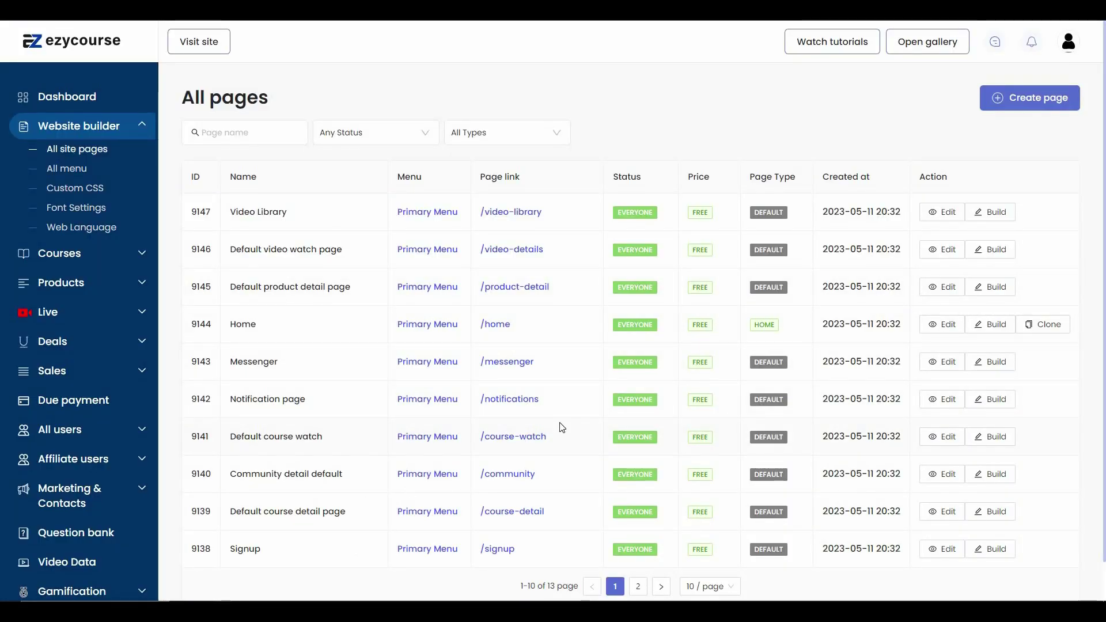
scroll(562, 427, "down", 1)
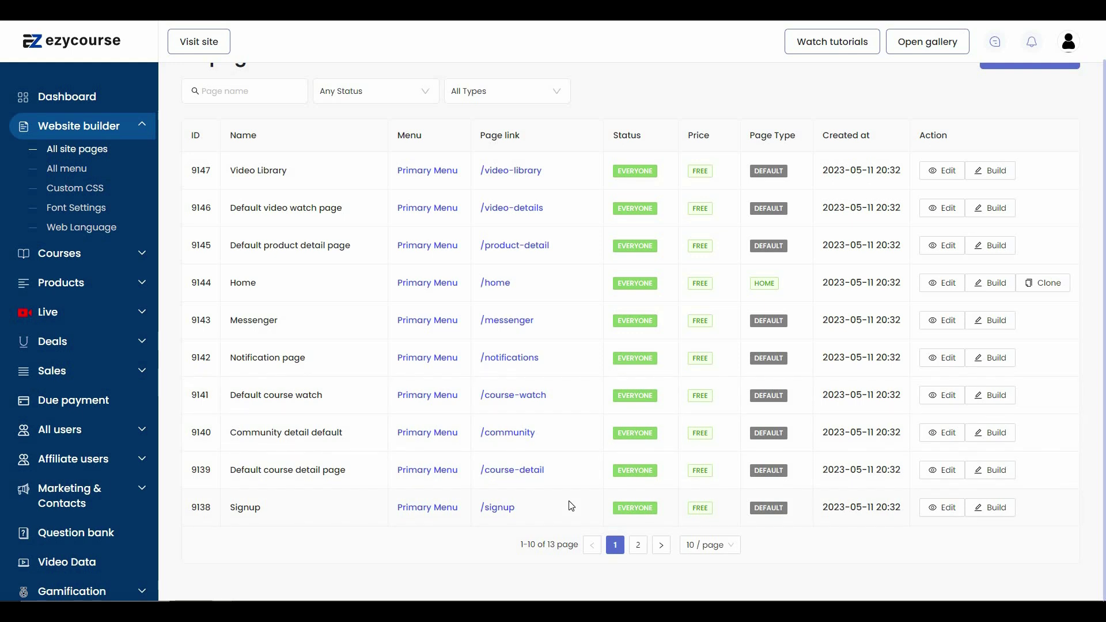
left_click(946, 508)
left_click(997, 514)
Open the list of all courses, start adding a course, and choose the single course type over a bundle.
left_click(96, 264)
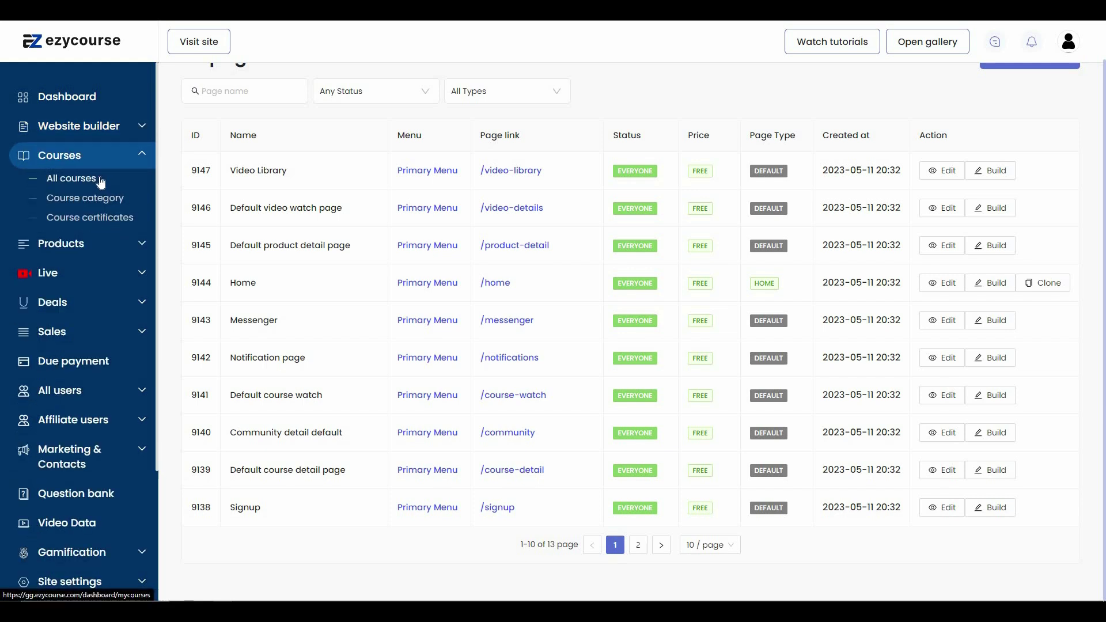
left_click(66, 180)
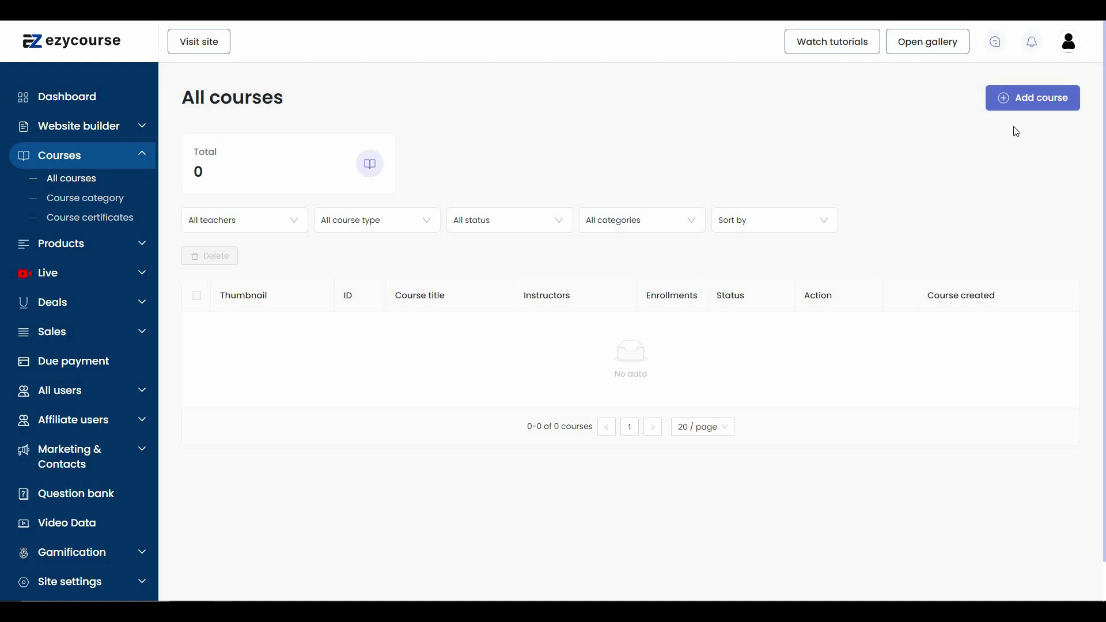
left_click(1056, 110)
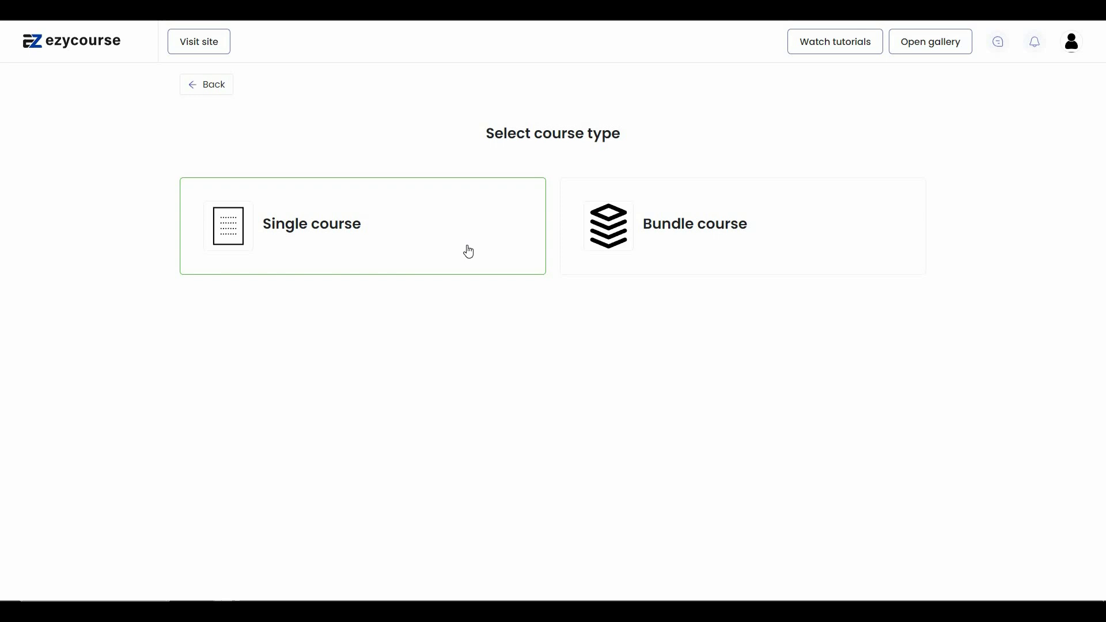
left_click(729, 249)
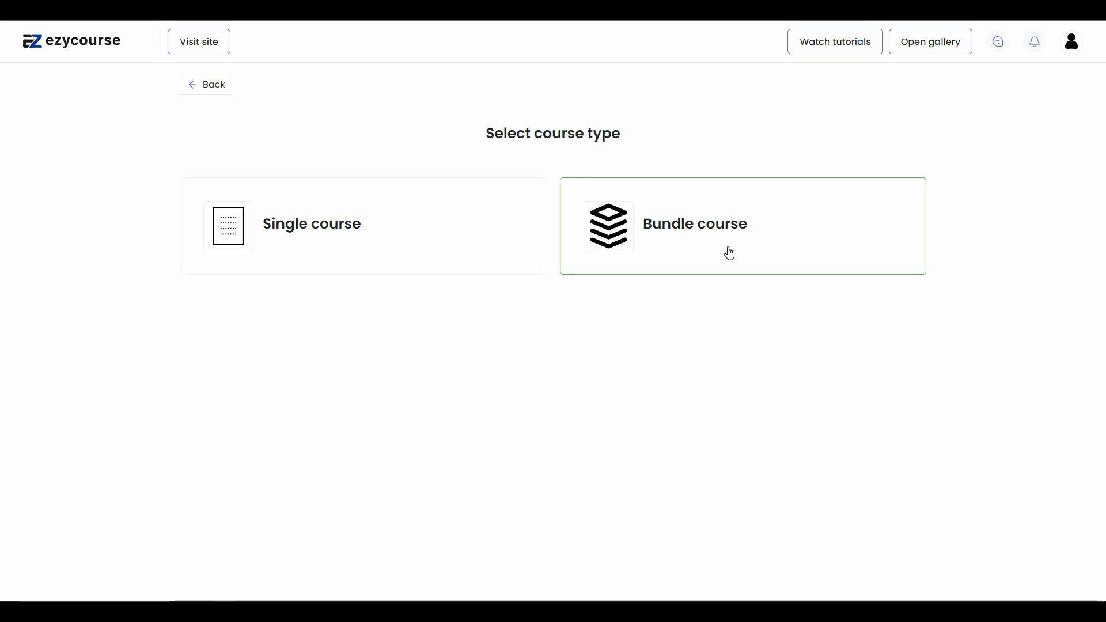
left_click(384, 259)
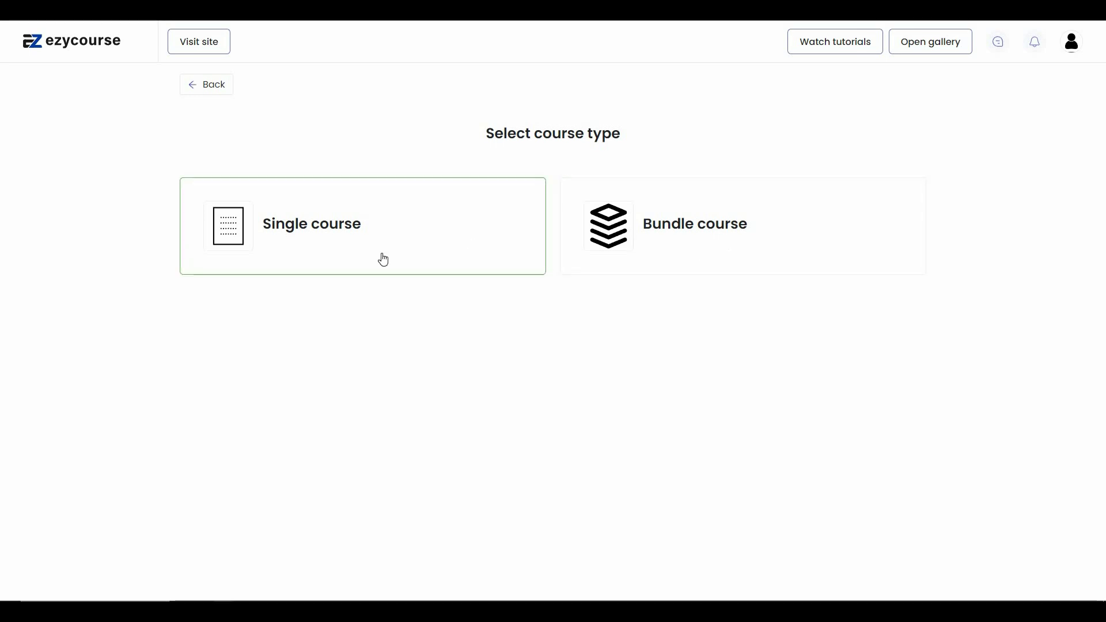
left_click(739, 265)
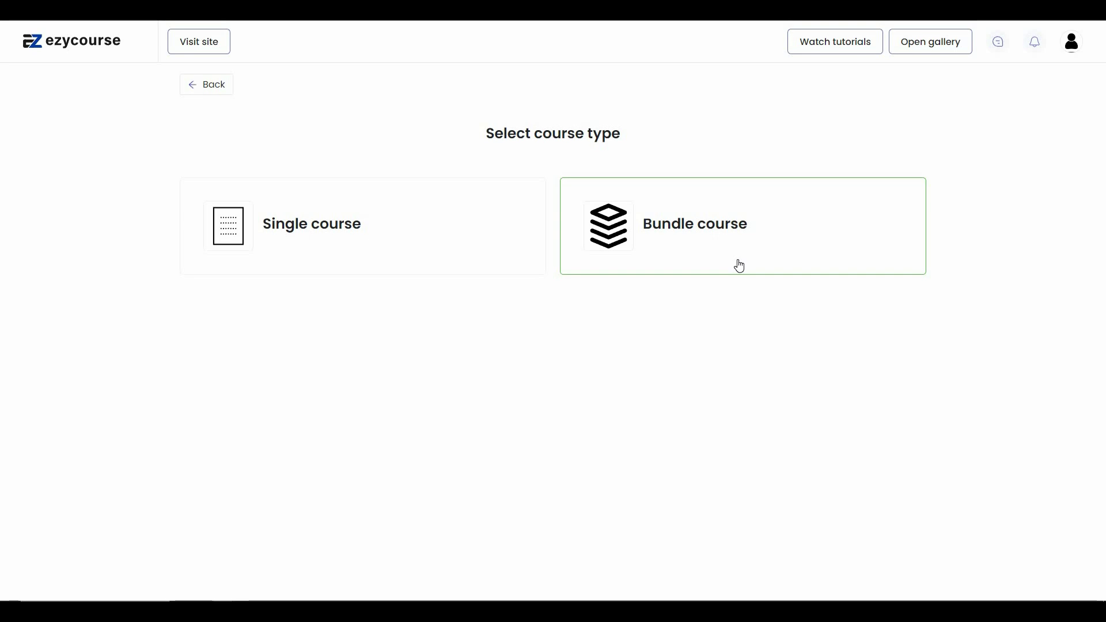
left_click(362, 252)
left_click(362, 252)
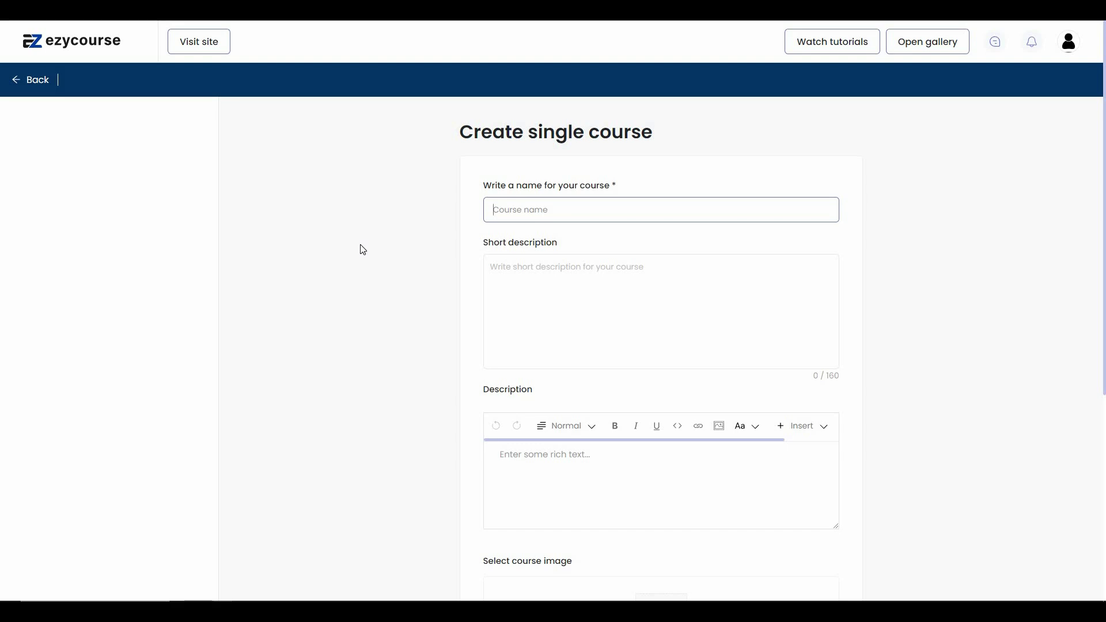
Create a public, published course named "course1" with the short description "sdsdsdssdasds" and no long description or image.
type("course1")
left_click(614, 311)
type("sdsdsds")
type("sda")
type("sds")
scroll(572, 311, "down", 3)
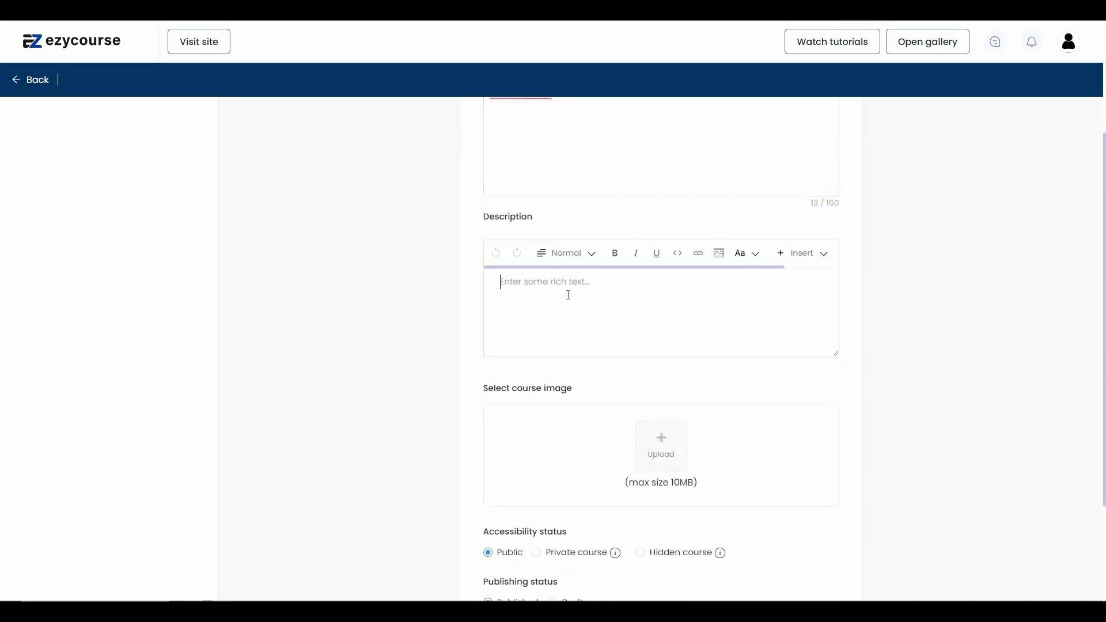
left_click(569, 295)
scroll(548, 328, "down", 2)
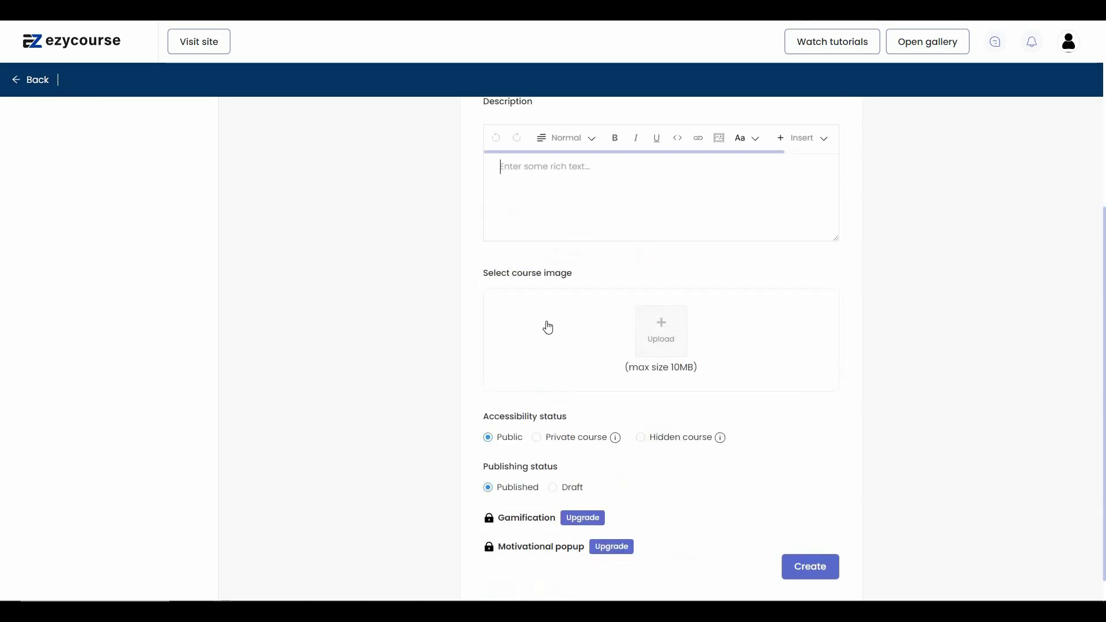
scroll(587, 417, "down", 1)
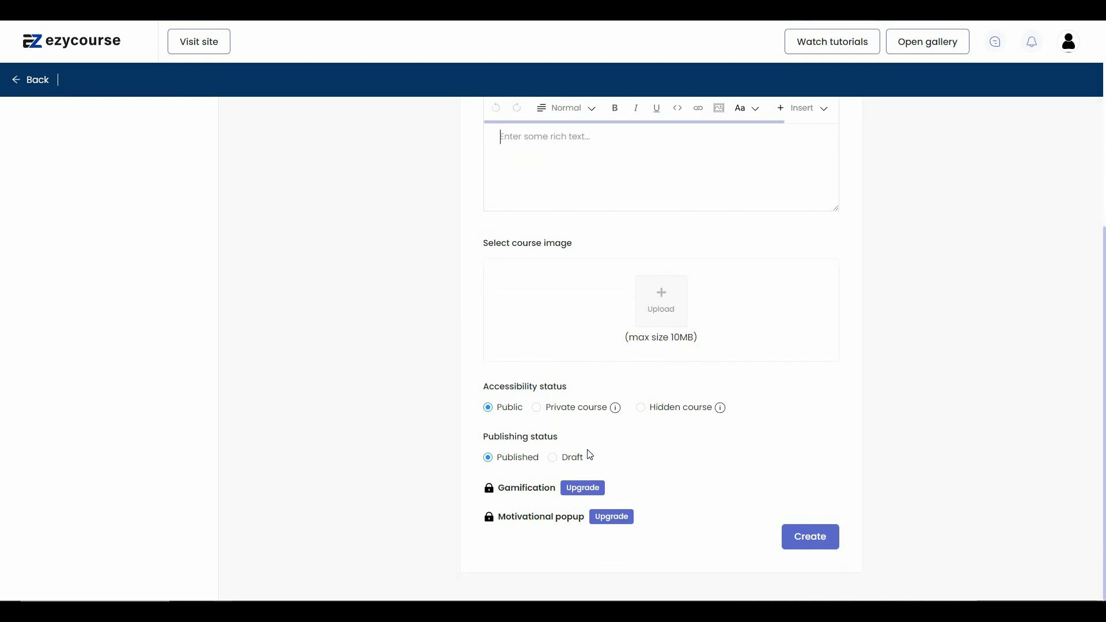
left_click(824, 544)
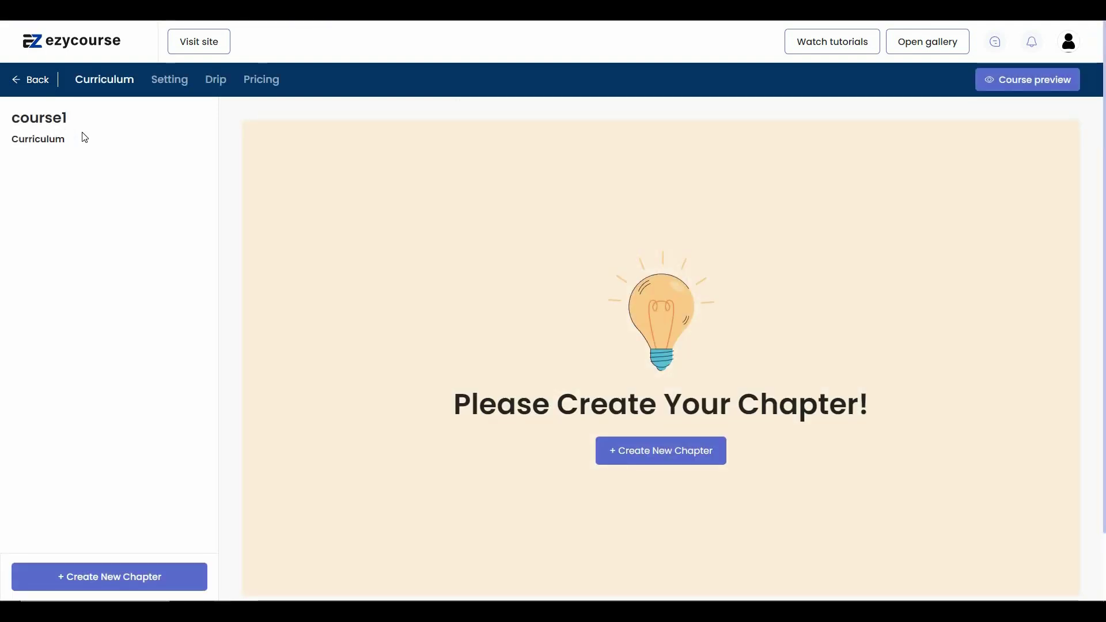
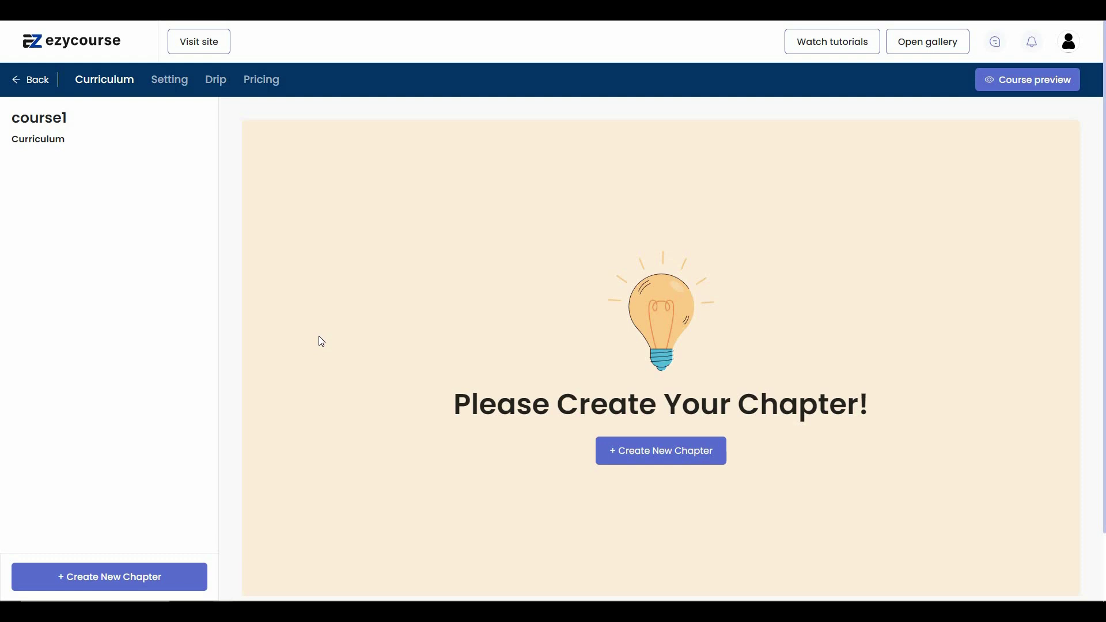
Create a chapter named "chapter1" with the description "sdsdsdsdsdsds" in the course curriculum.
left_click(640, 462)
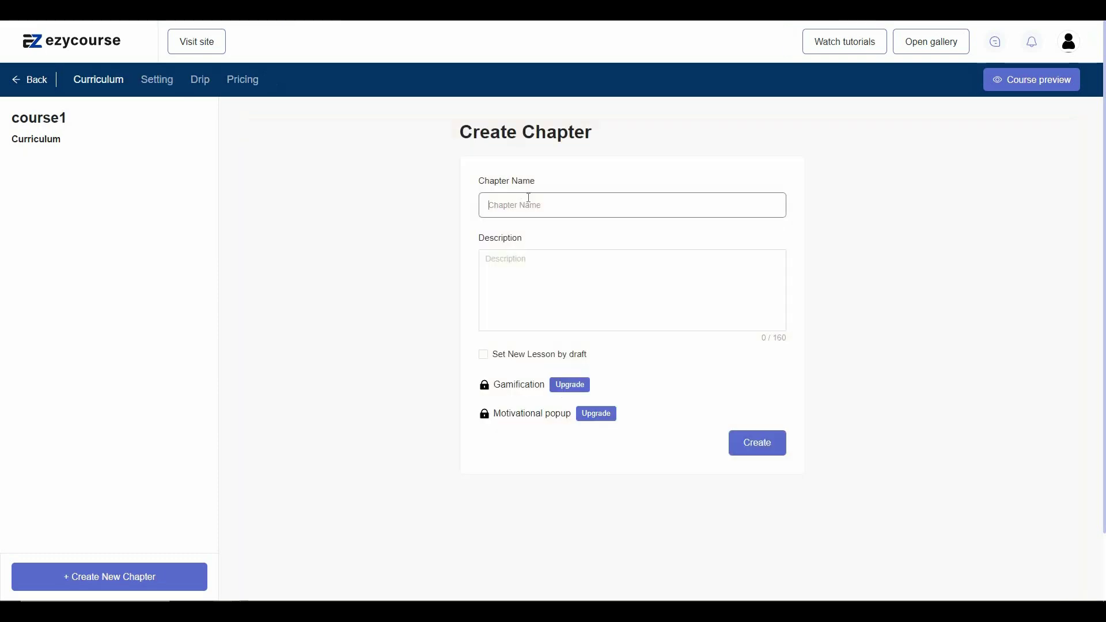
left_click(529, 199)
type("chate")
key("BackSpace")
key("BackSpace")
type("pter1")
left_click(614, 302)
type("sdsds")
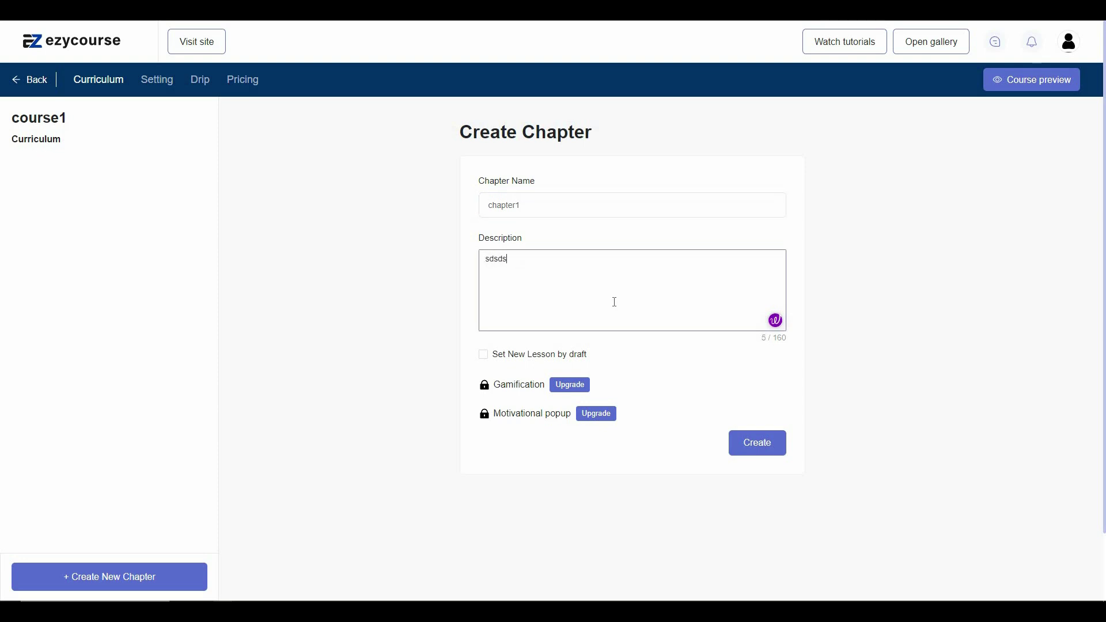
type("dsdsdsds")
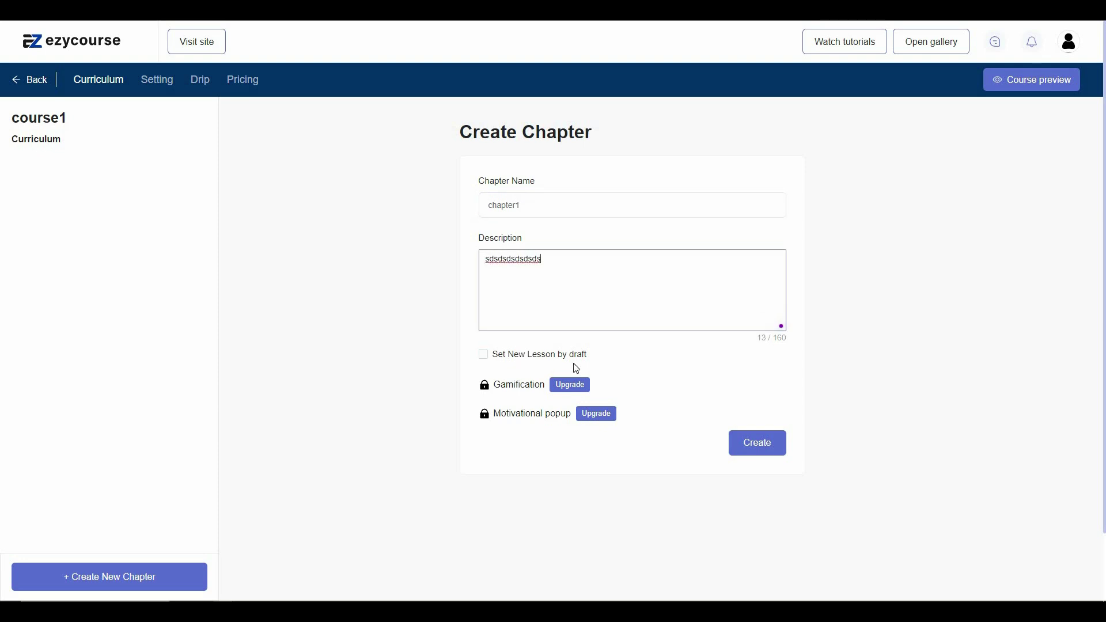
left_click(774, 451)
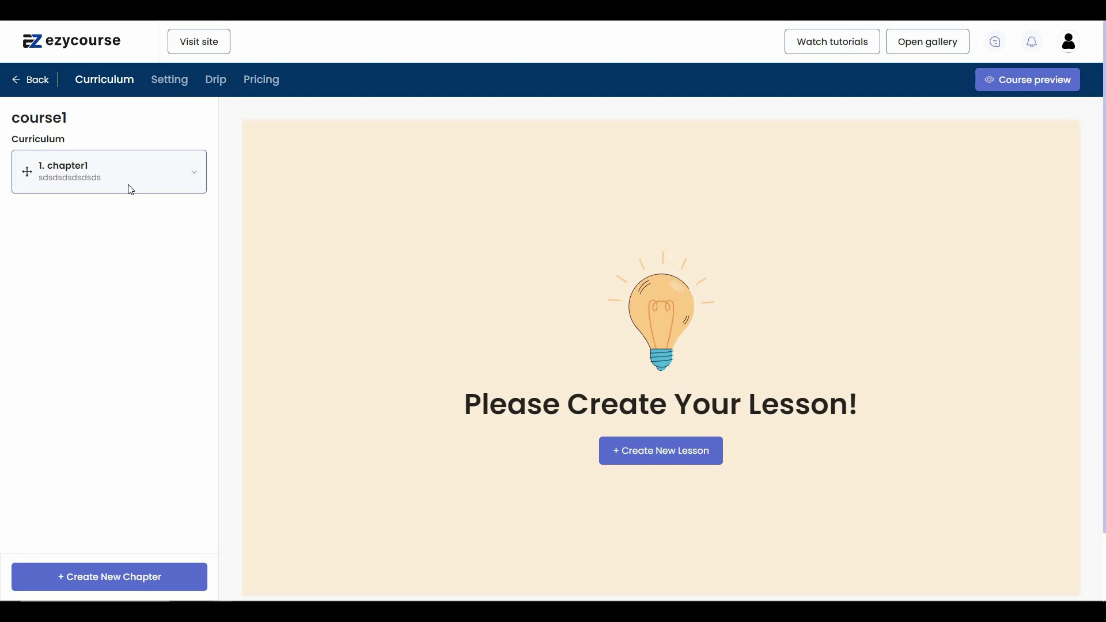
Start a new video lesson in chapter1, check the video upload sources, and review the rest of the lesson form.
left_click(192, 174)
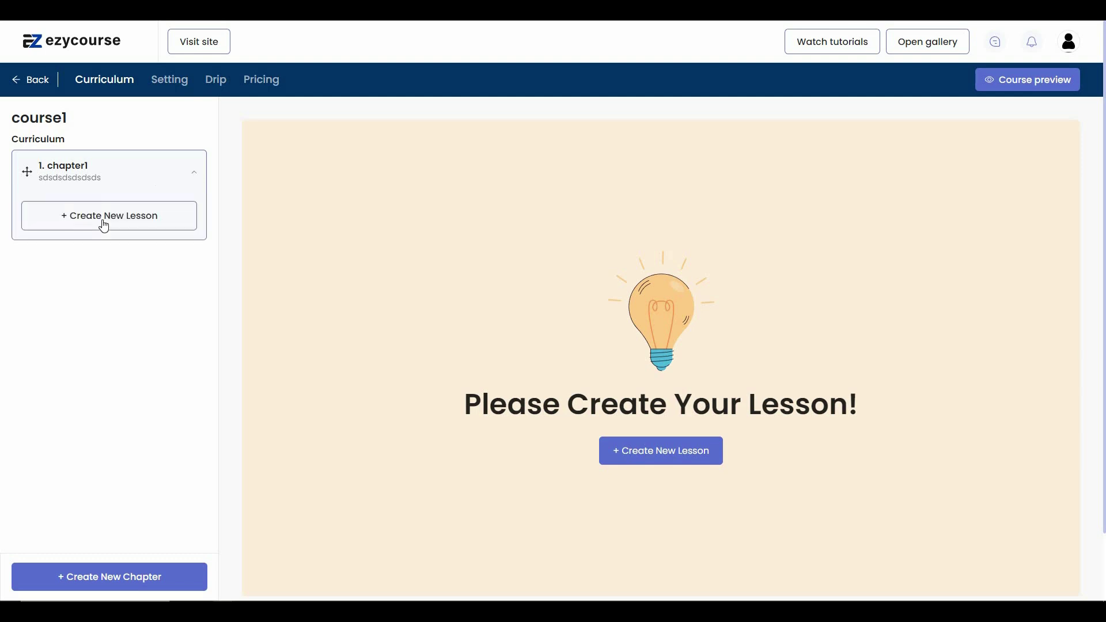
left_click(175, 227)
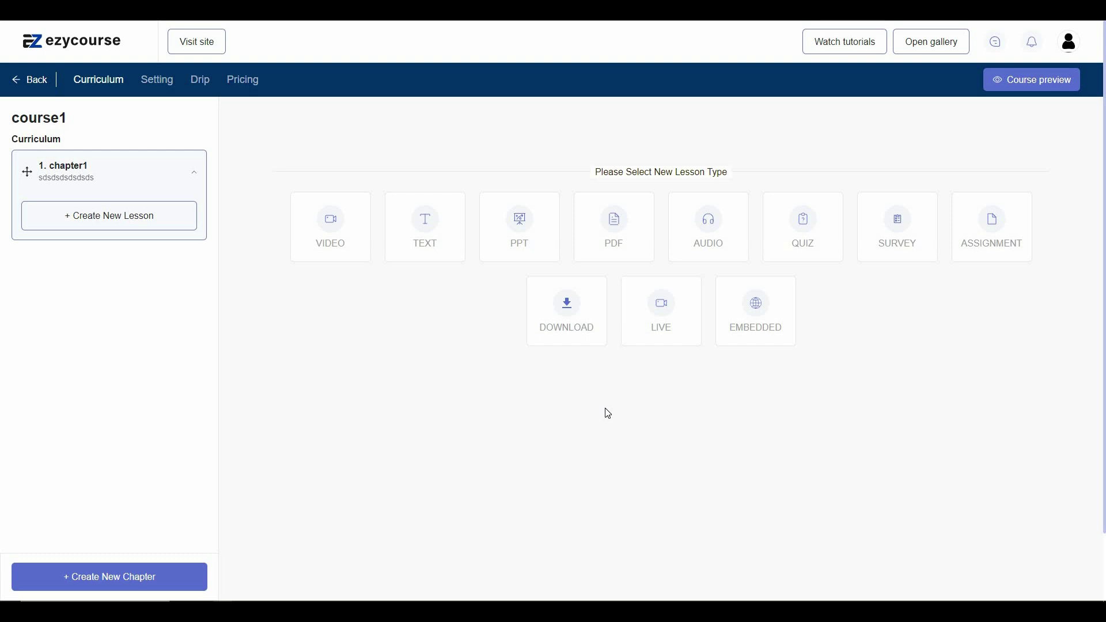
left_click(333, 250)
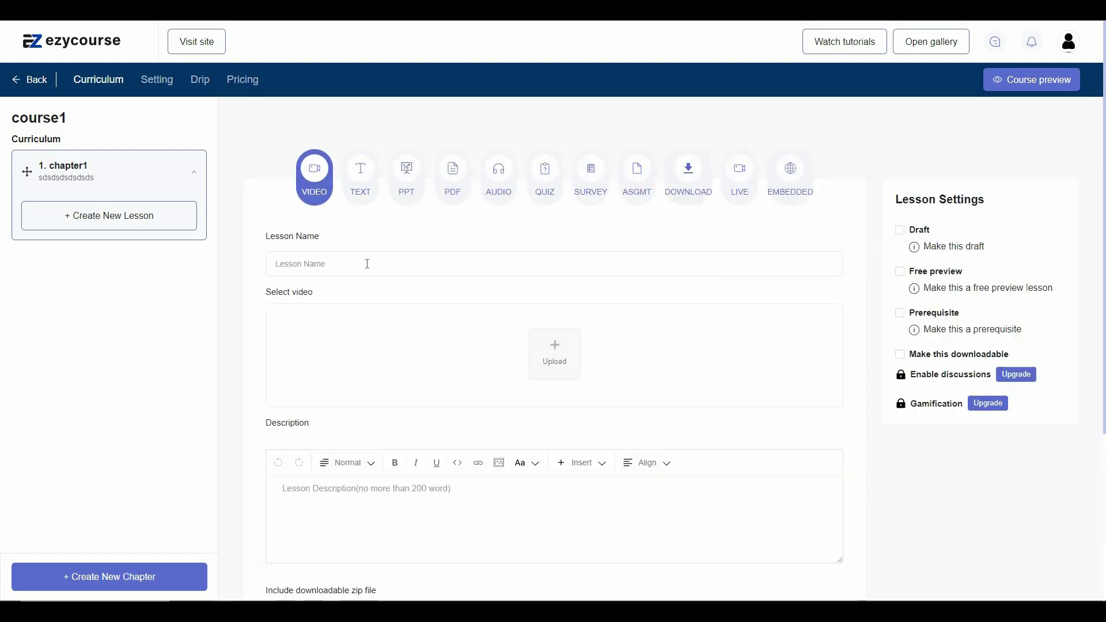
left_click(564, 365)
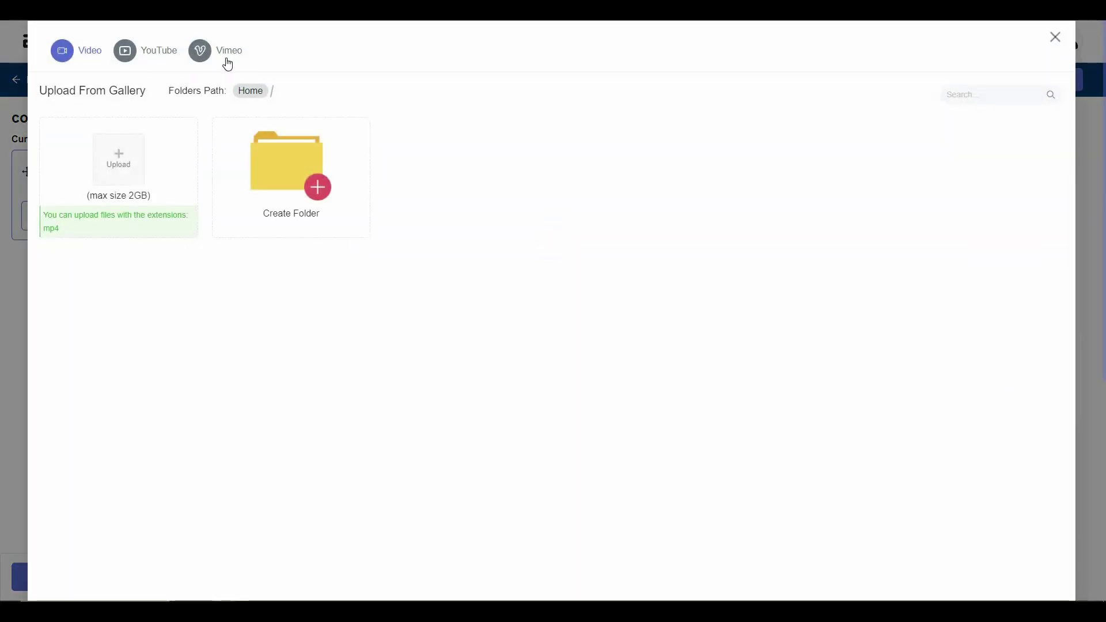
left_click(1055, 37)
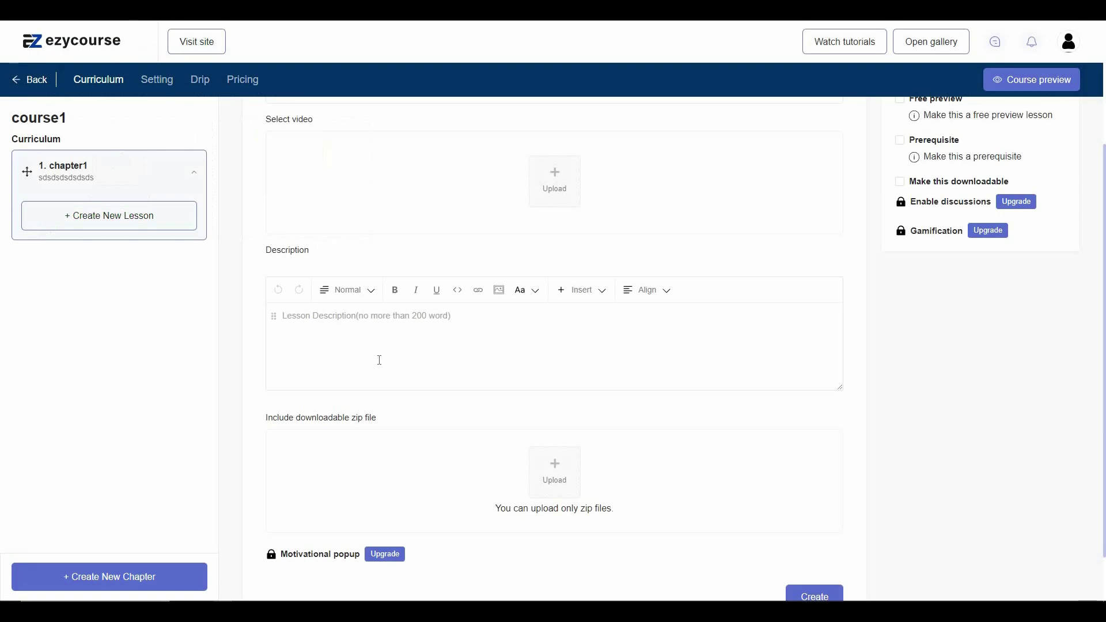
scroll(374, 452, "down", 1)
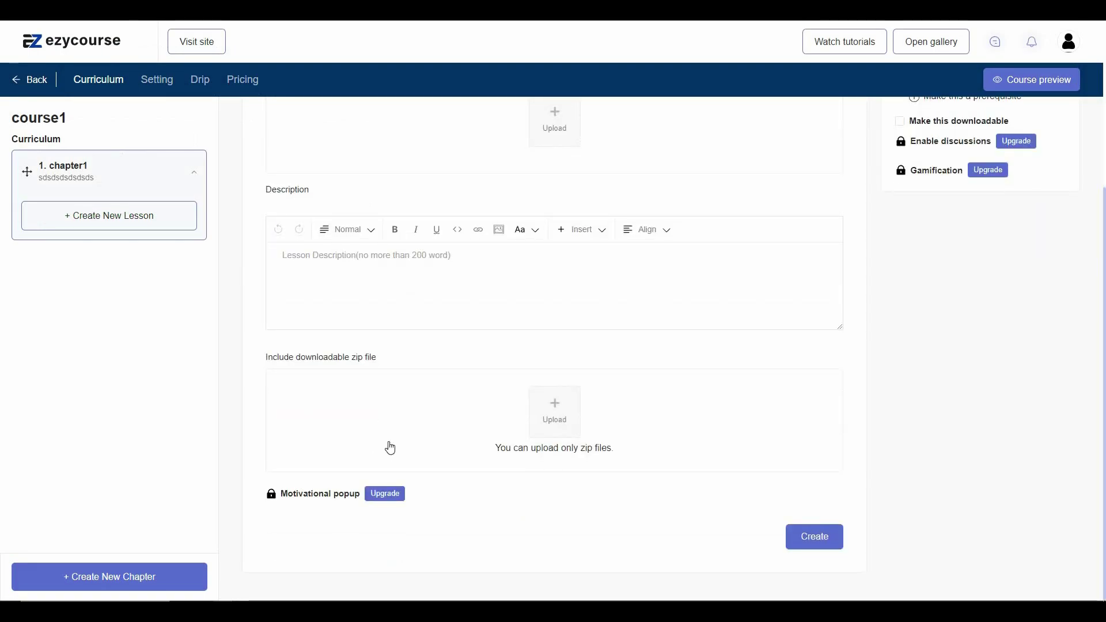
scroll(391, 448, "up", 3)
Look through the PPT, PDF, audio, quiz, survey, assignment, download, live and embedded lesson forms, and try to preview the course.
left_click(407, 177)
left_click(461, 191)
left_click(499, 184)
left_click(547, 190)
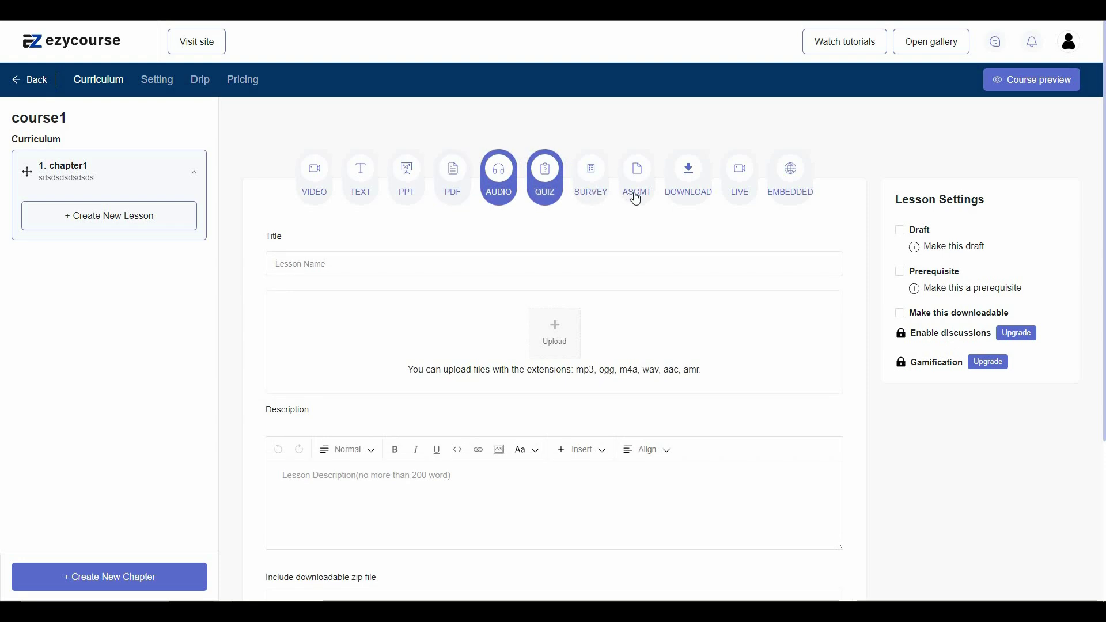
left_click(591, 179)
left_click(637, 181)
left_click(689, 179)
left_click(741, 178)
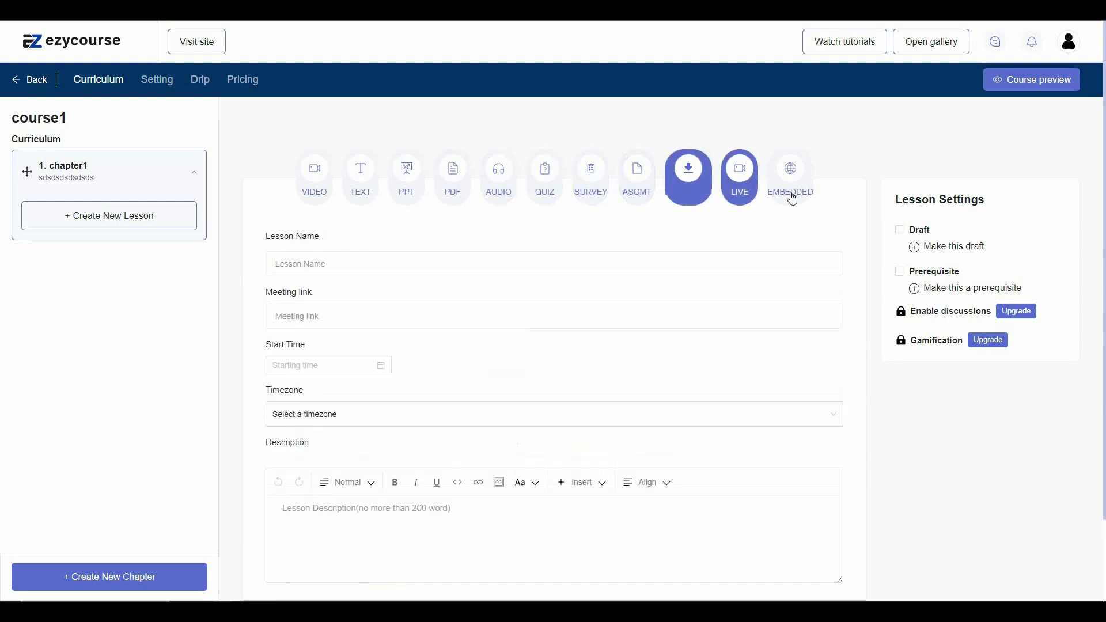
left_click(793, 196)
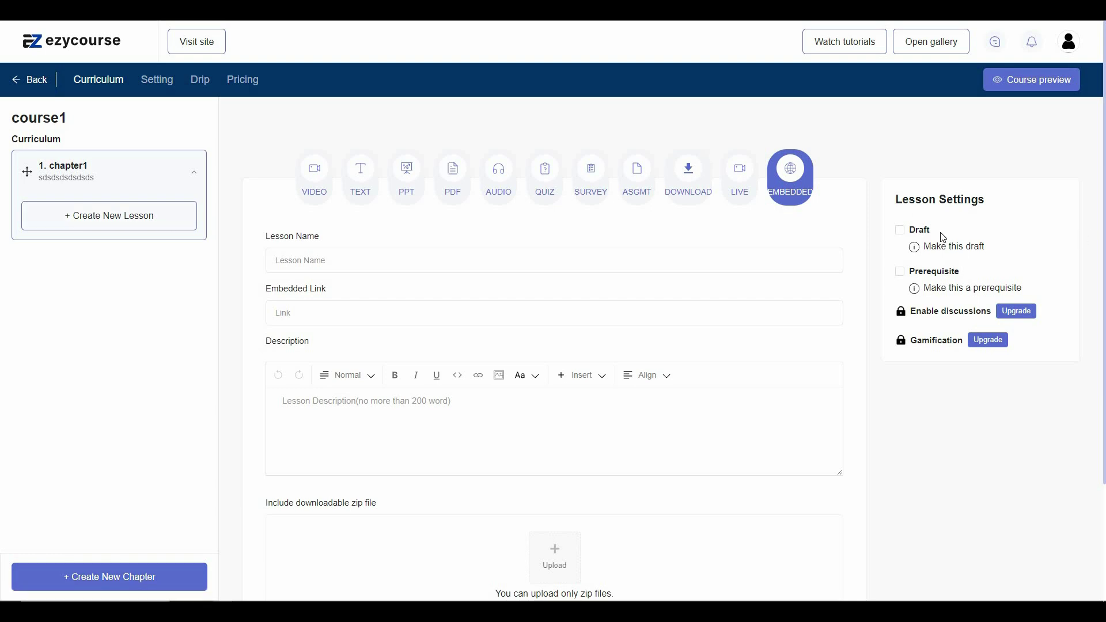
left_click(902, 232)
left_click(1068, 87)
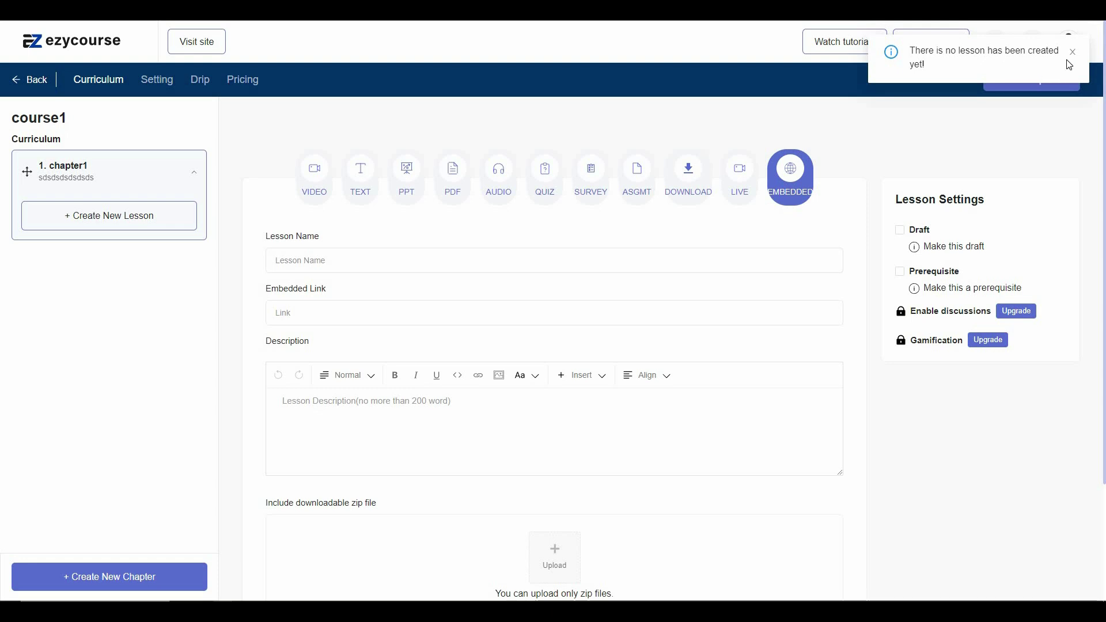
Review the course's landing page and after checkout page settings, and tick the option to provide a certificate at the course's end.
left_click(164, 86)
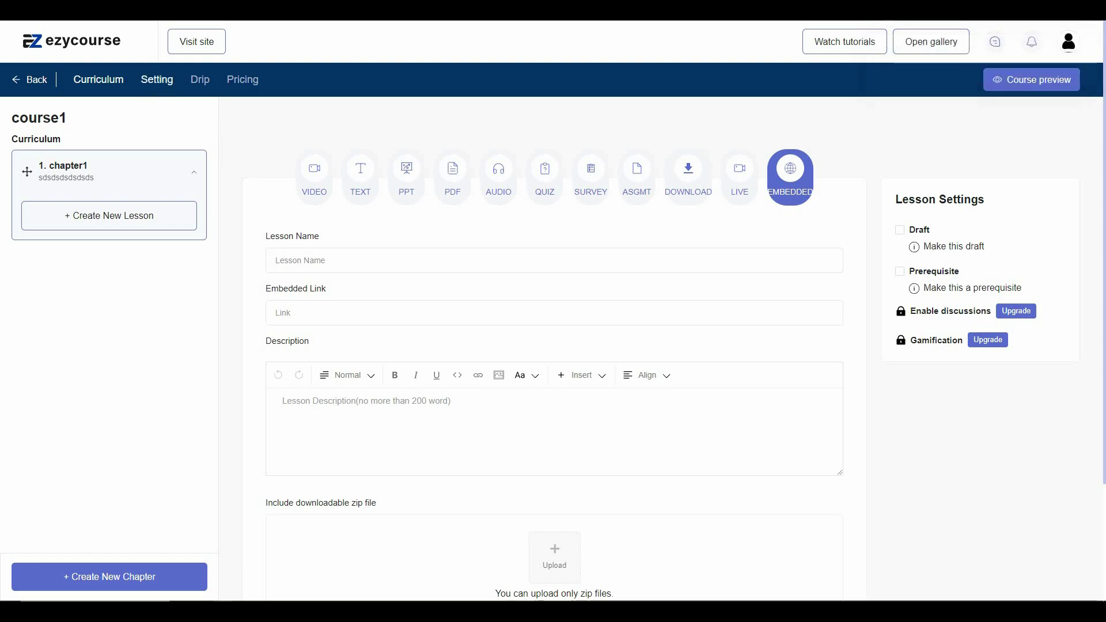
left_click(55, 146)
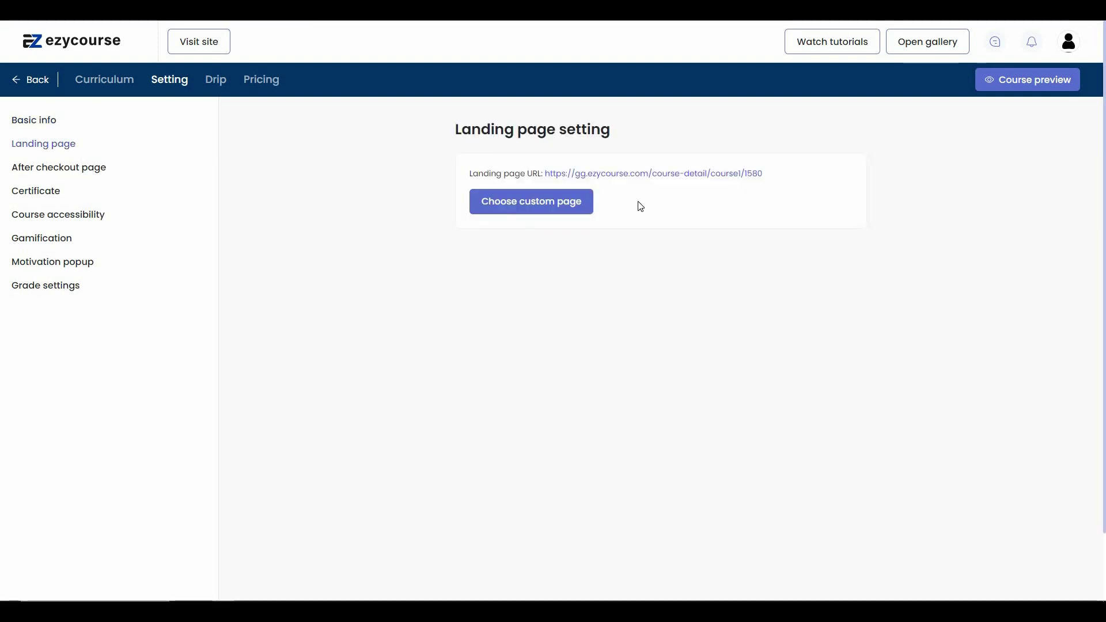
left_click(58, 167)
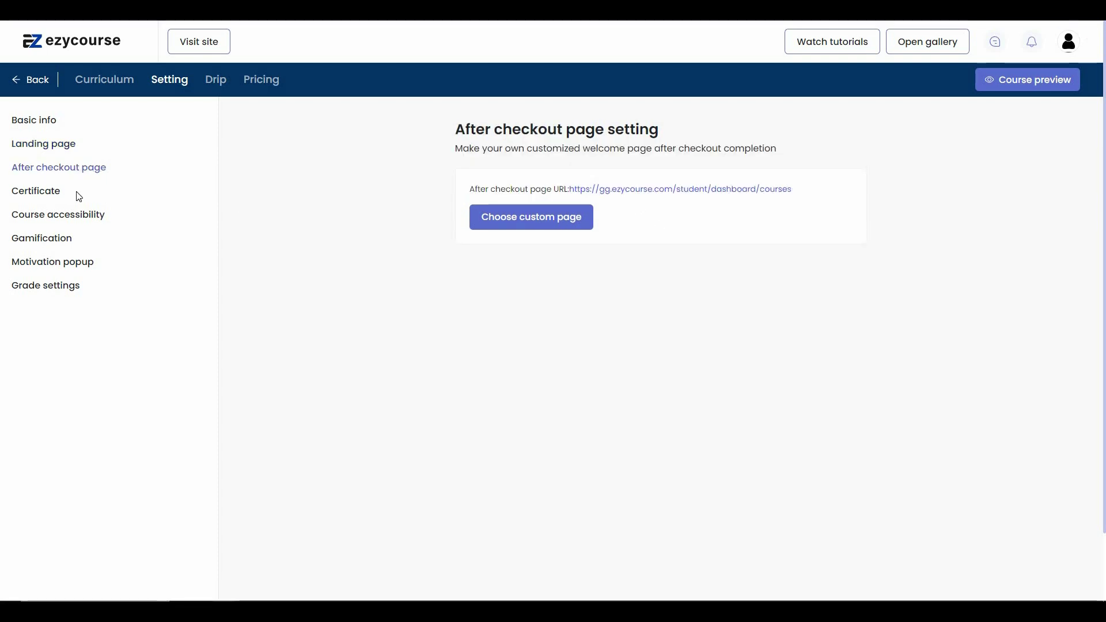
left_click(37, 196)
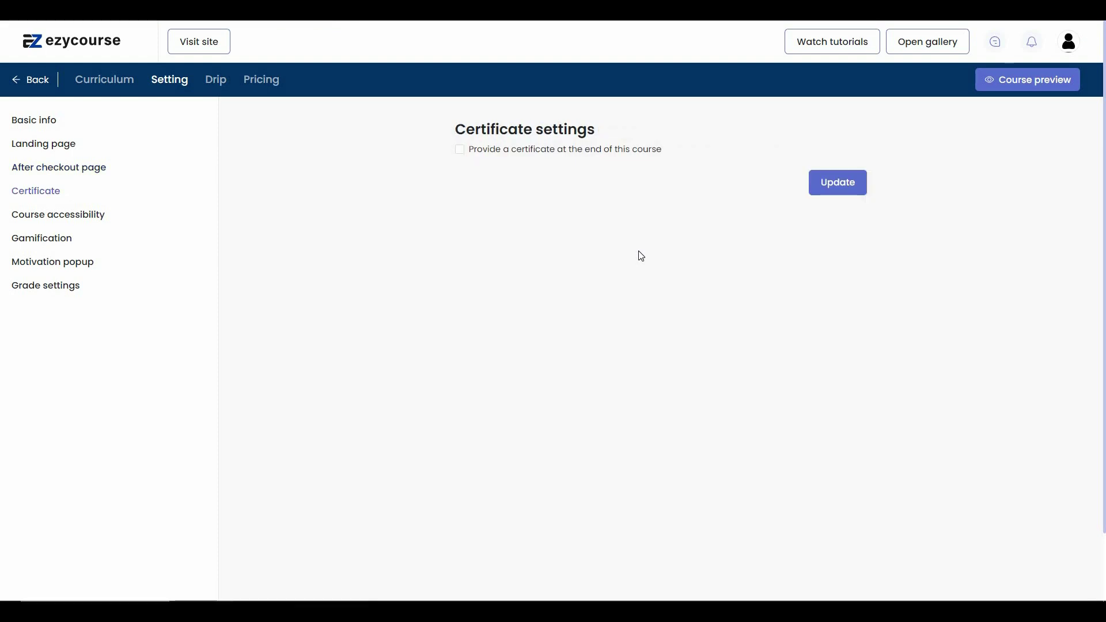
left_click(461, 151)
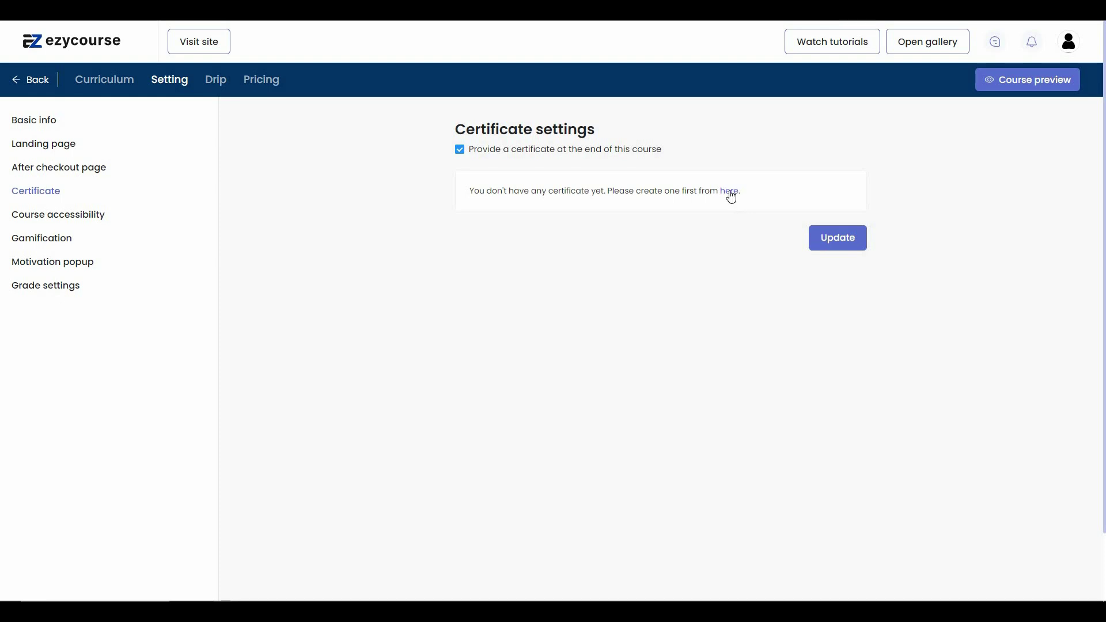
Review the course's accessibility, gamification, motivation popup and grade settings, plus its drip schedule and pricing.
left_click(47, 222)
left_click(50, 239)
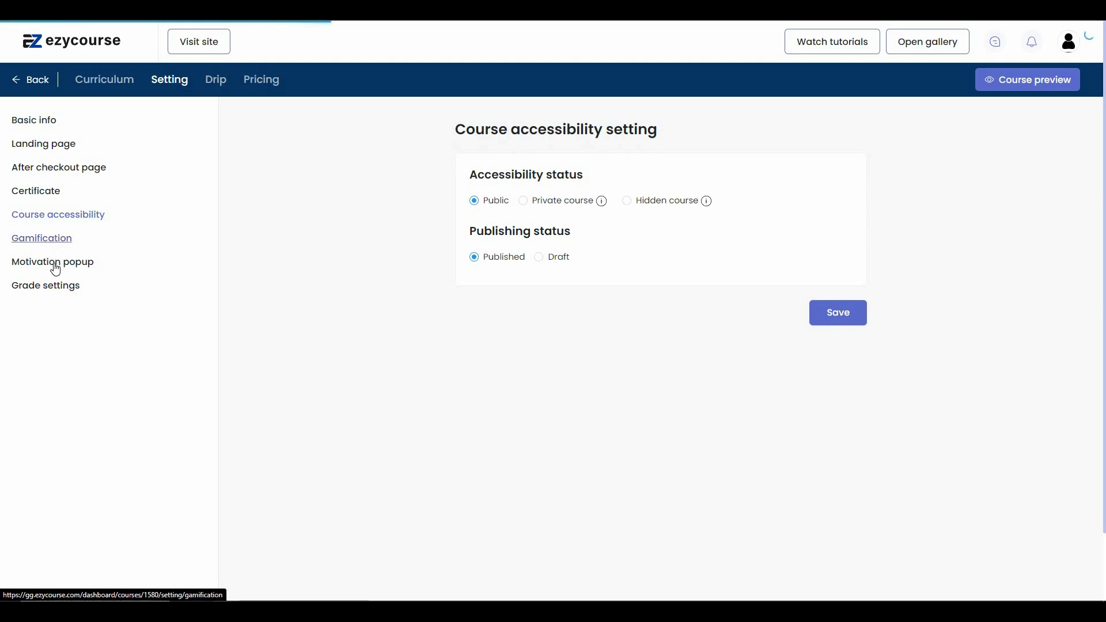
left_click(54, 265)
left_click(47, 286)
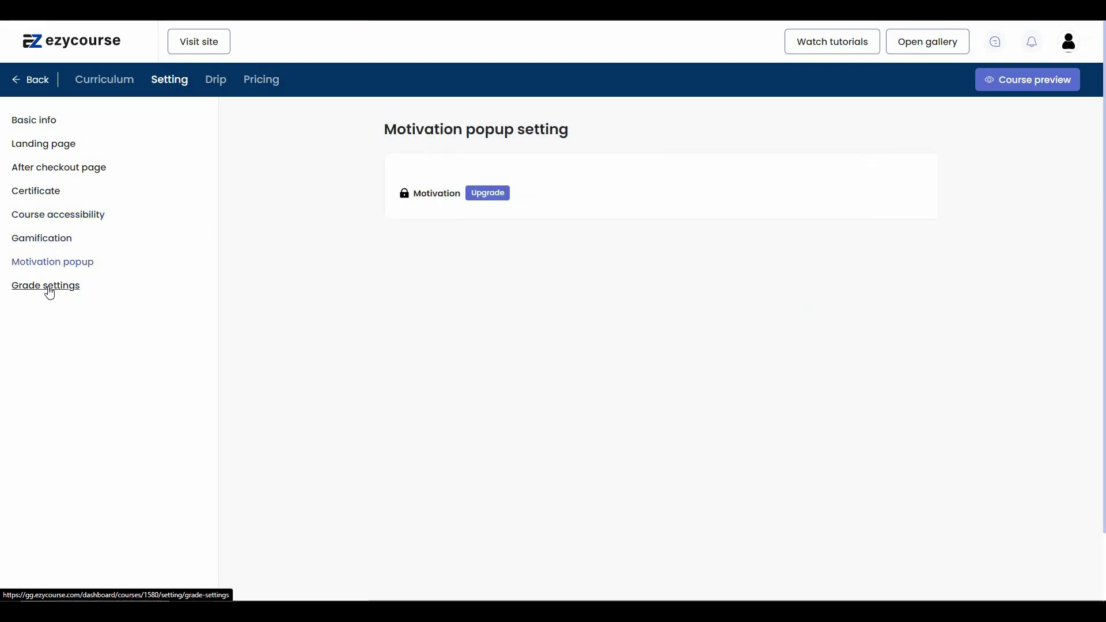
left_click(216, 84)
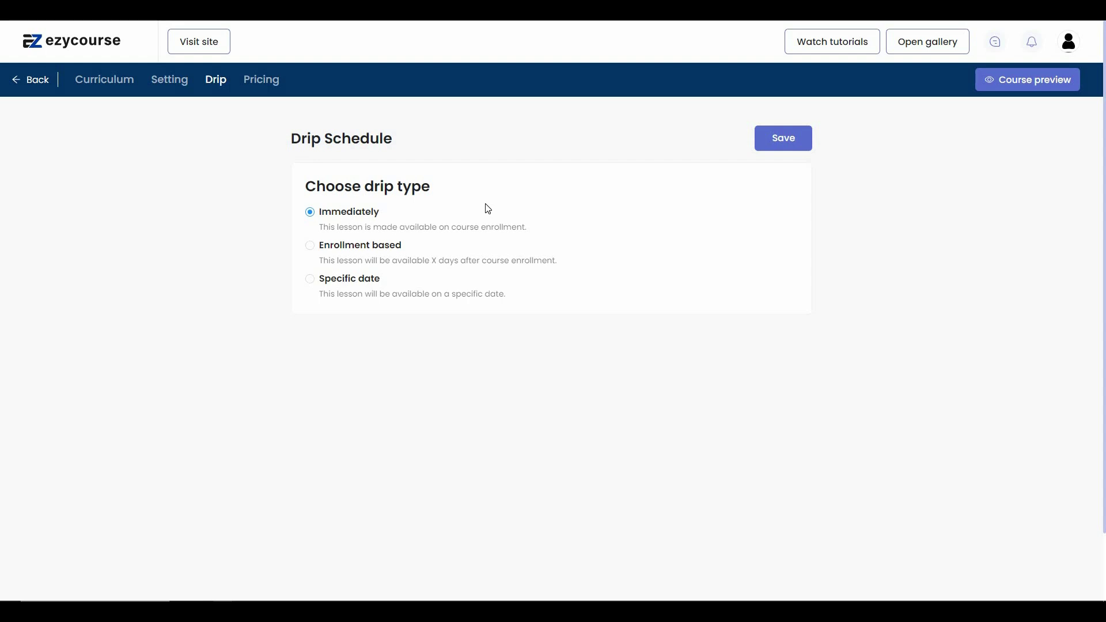
left_click(266, 84)
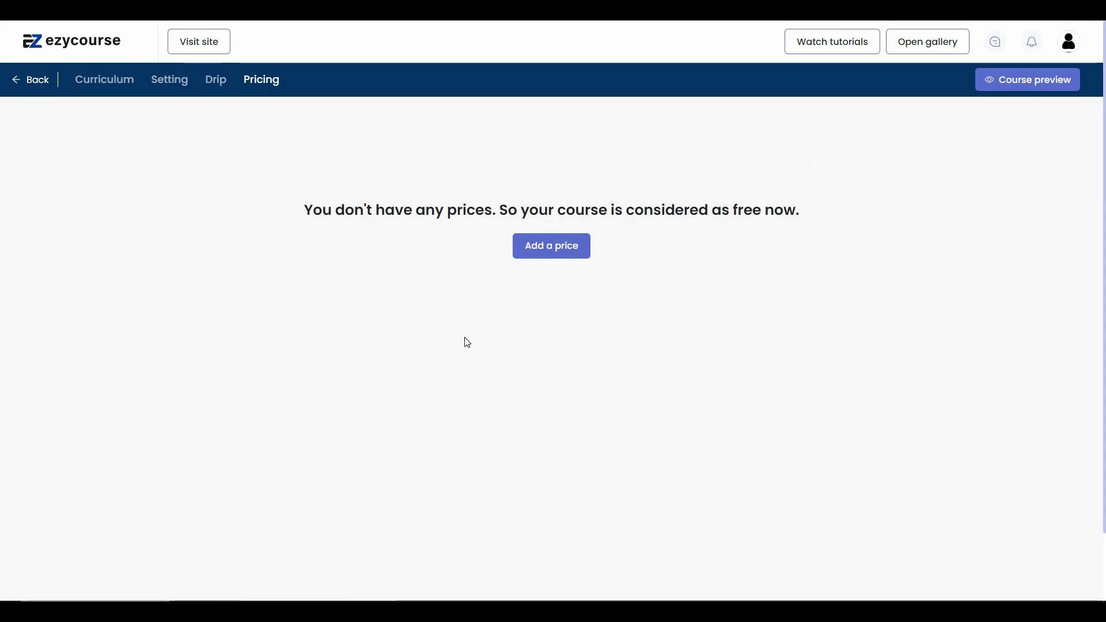
Start adding a price to the course and look through the standard and tiered one-time and subscription plans.
left_click(582, 246)
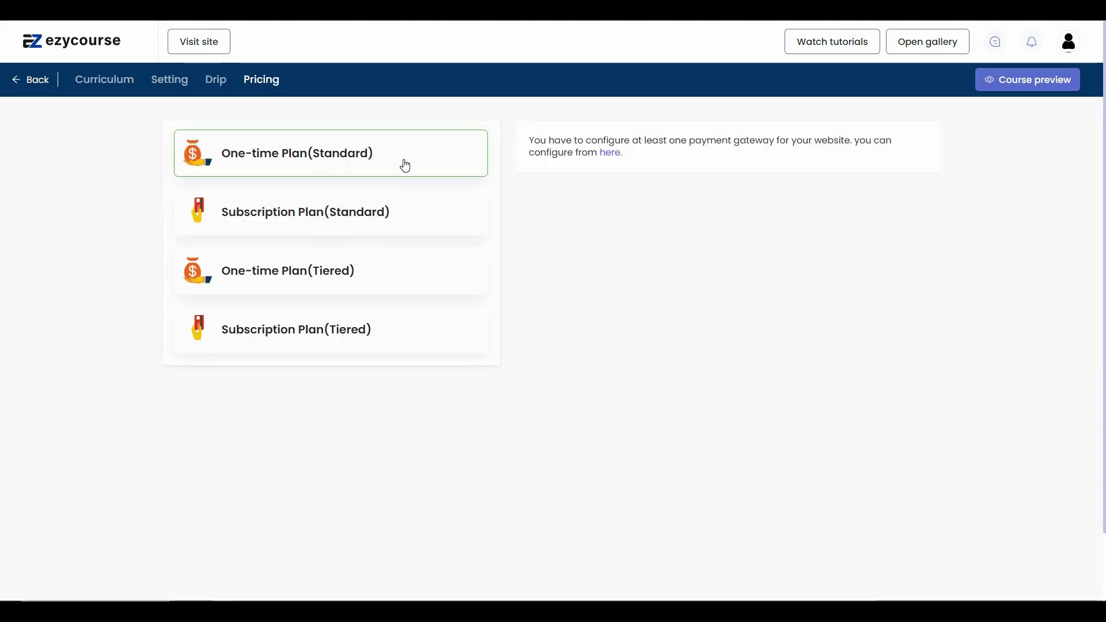
left_click(421, 227)
left_click(397, 280)
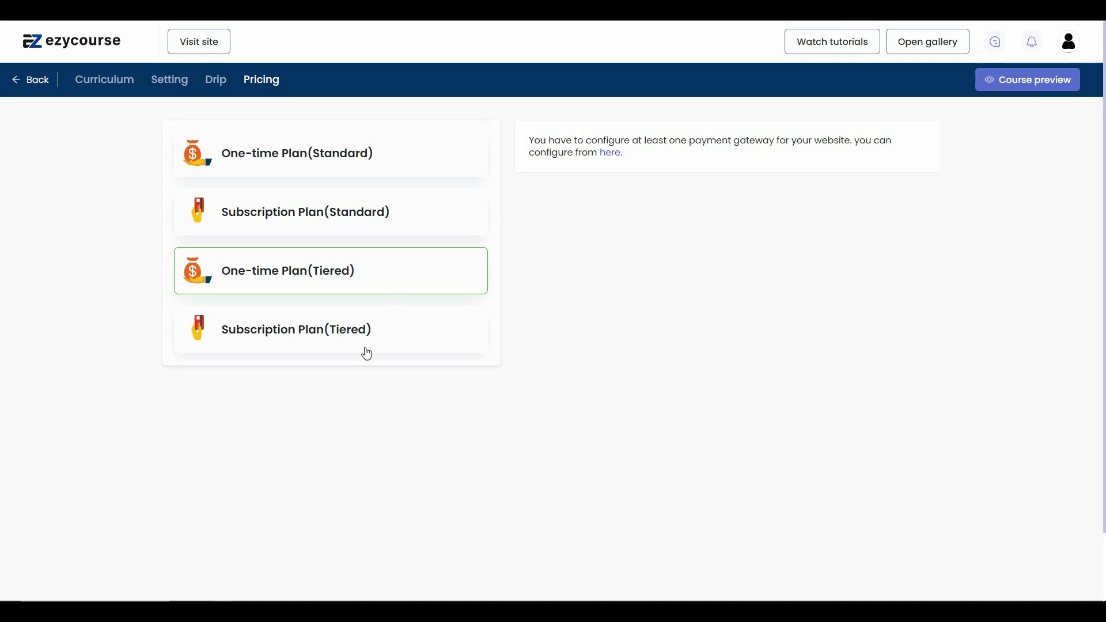
left_click(384, 341)
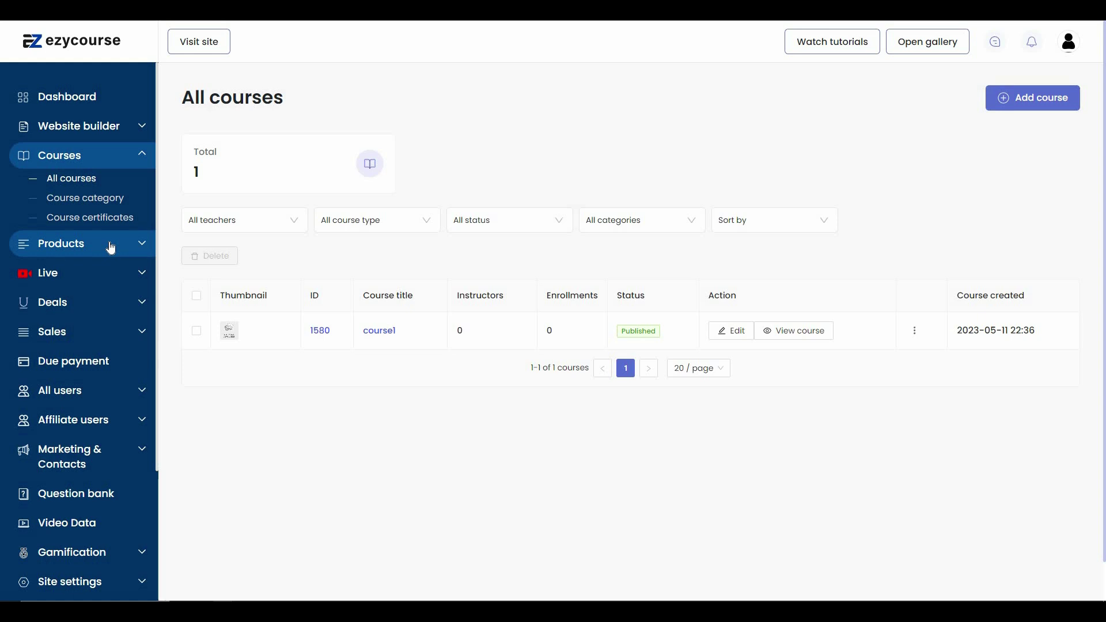
Look through the Products, Live, Deals and Sales sections of the dashboard and the remaining entries below them.
left_click(111, 249)
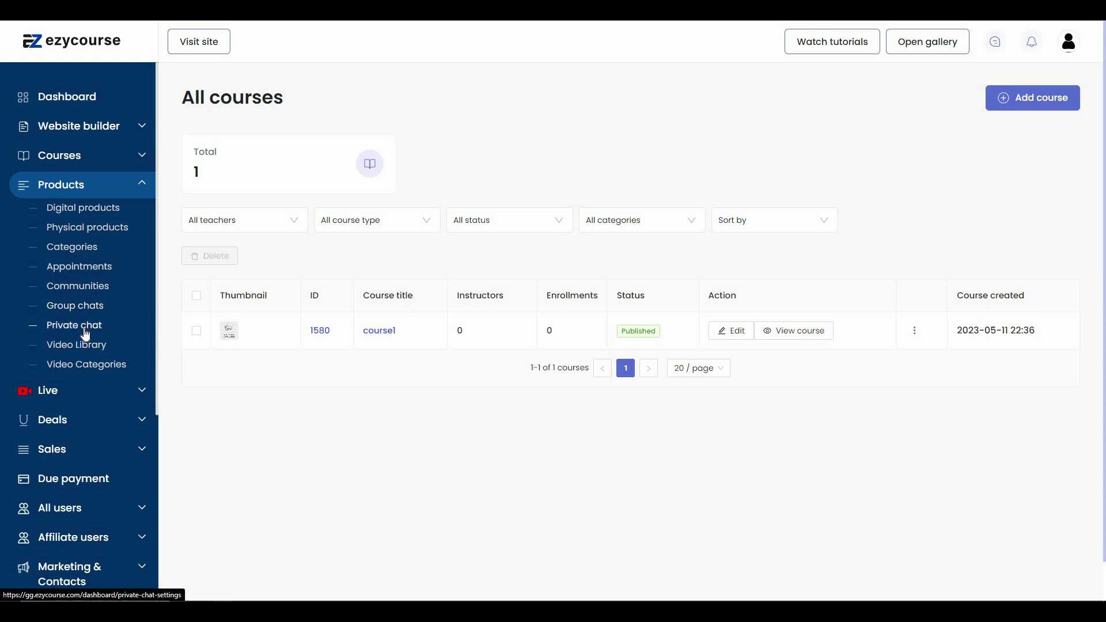
left_click(86, 390)
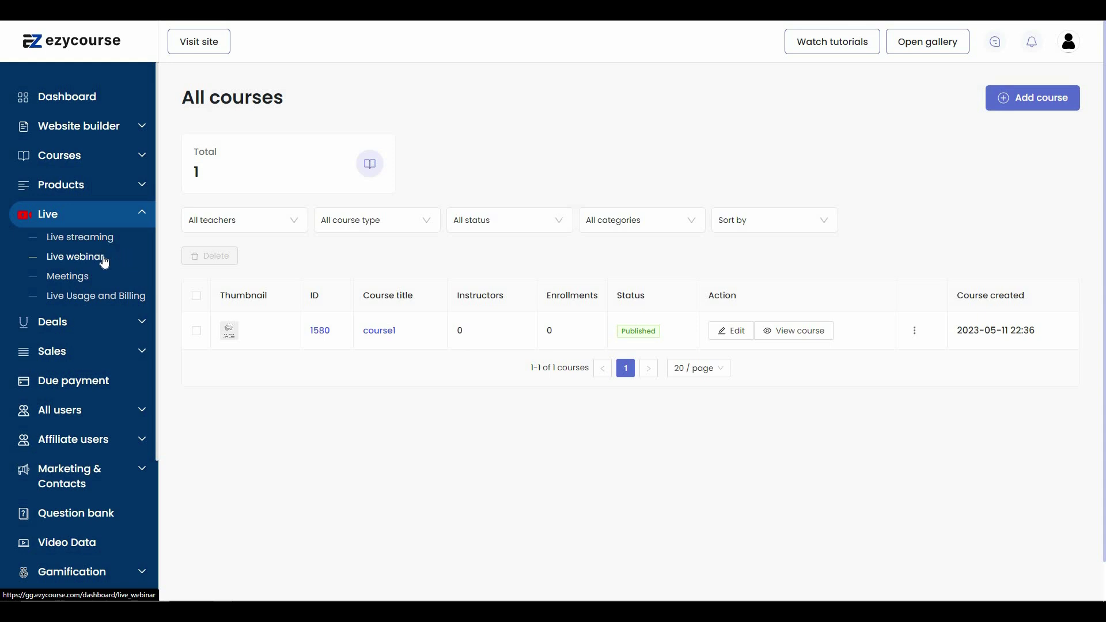
left_click(91, 317)
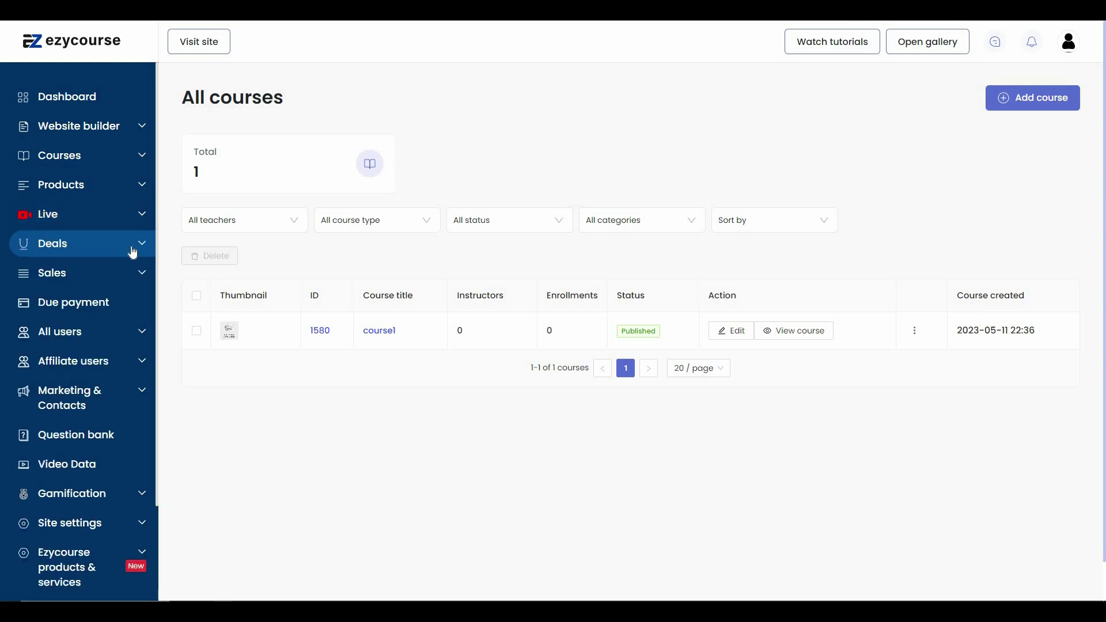
left_click(133, 253)
left_click(111, 338)
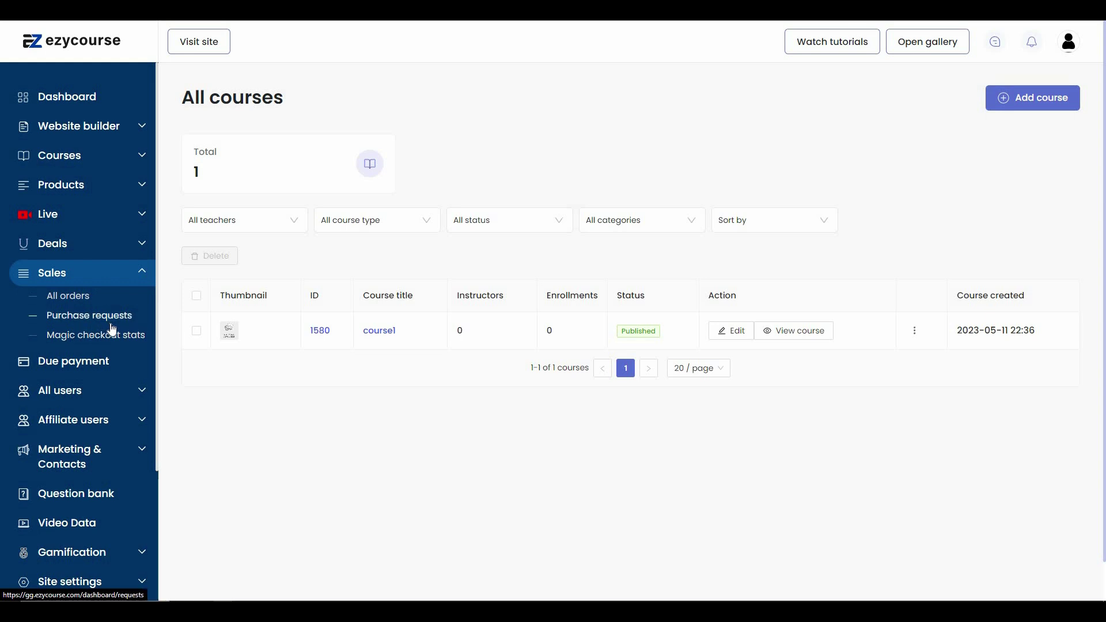
left_click(87, 360)
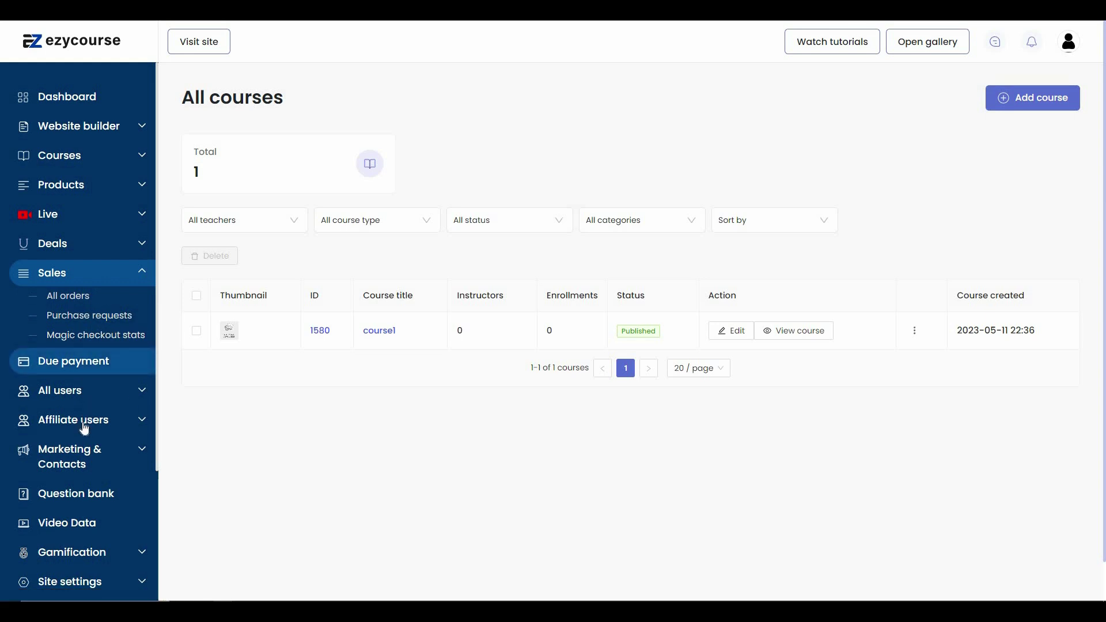
scroll(91, 465, "down", 3)
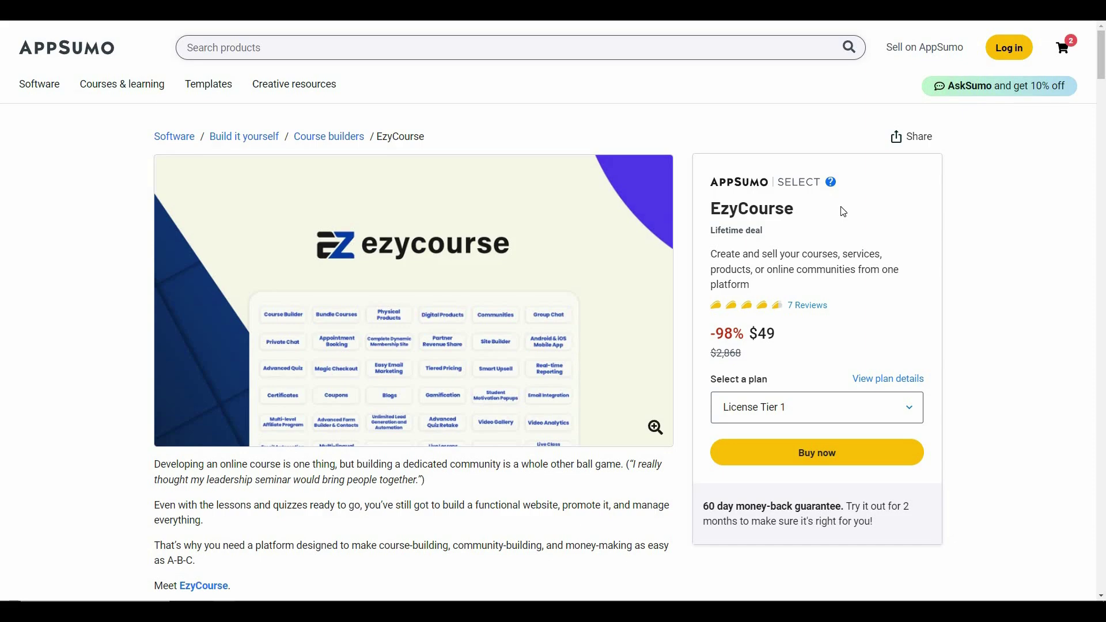
Review EzyCourse's AppSumo lifetime deal page, covering the overview, the features included in all plans, and the License Tier 1 and Tier 2 offers.
scroll(414, 328, "down", 13)
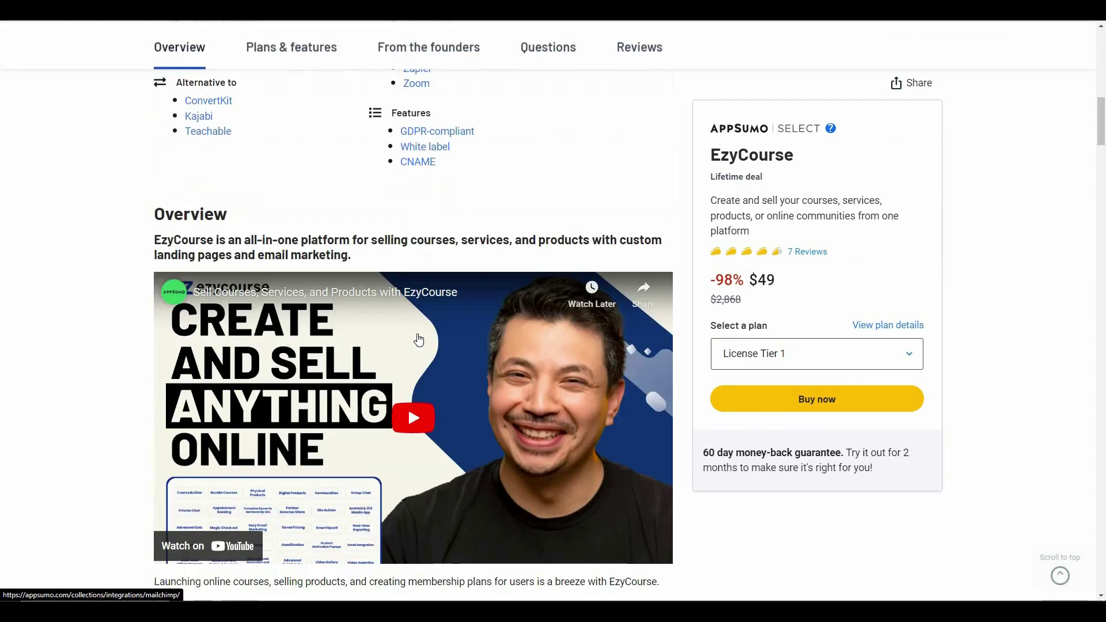
scroll(419, 340, "down", 16)
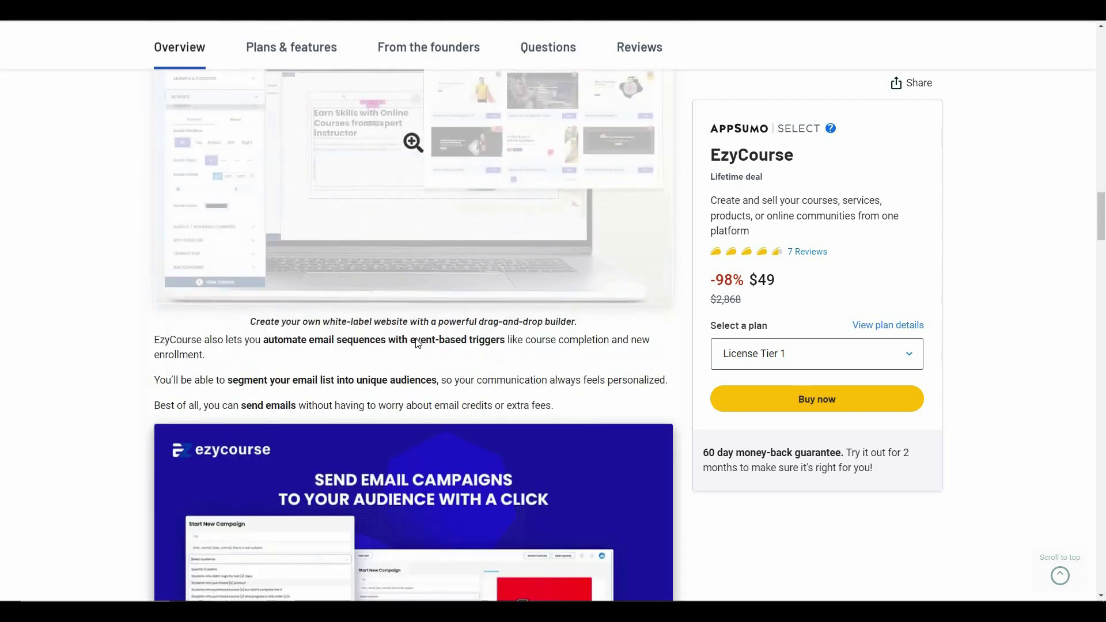
scroll(417, 344, "down", 15)
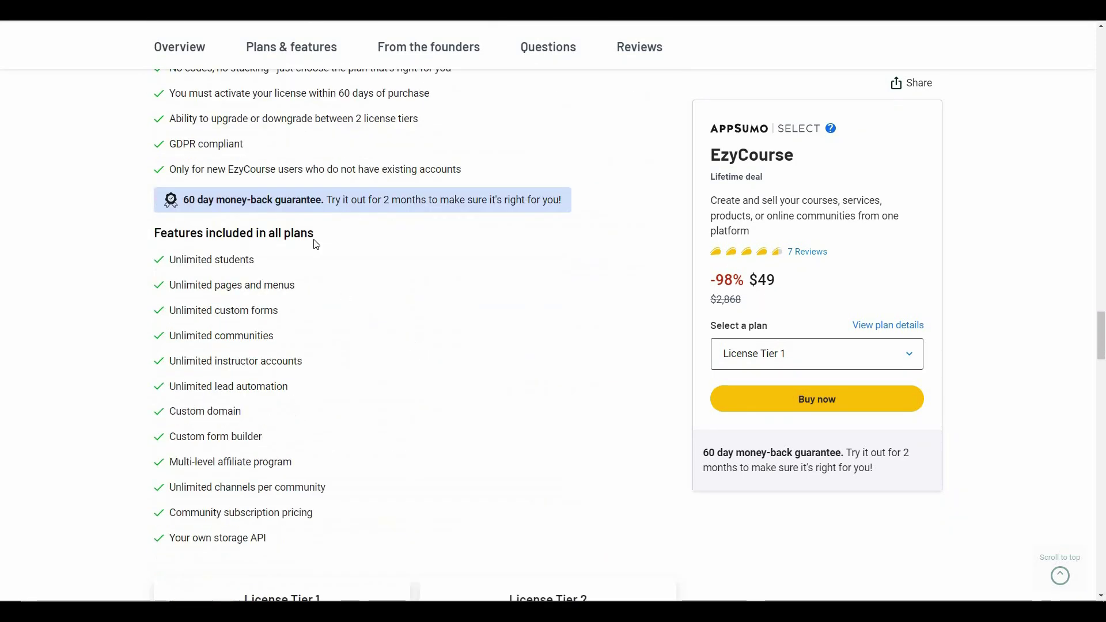
scroll(372, 415, "down", 1)
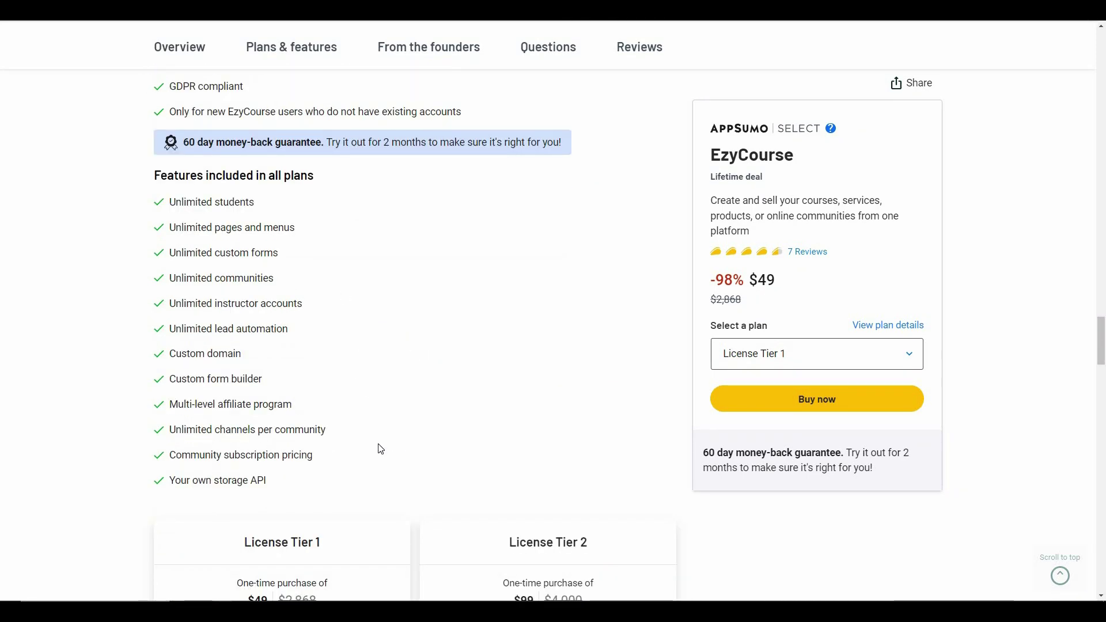
scroll(583, 390, "down", 4)
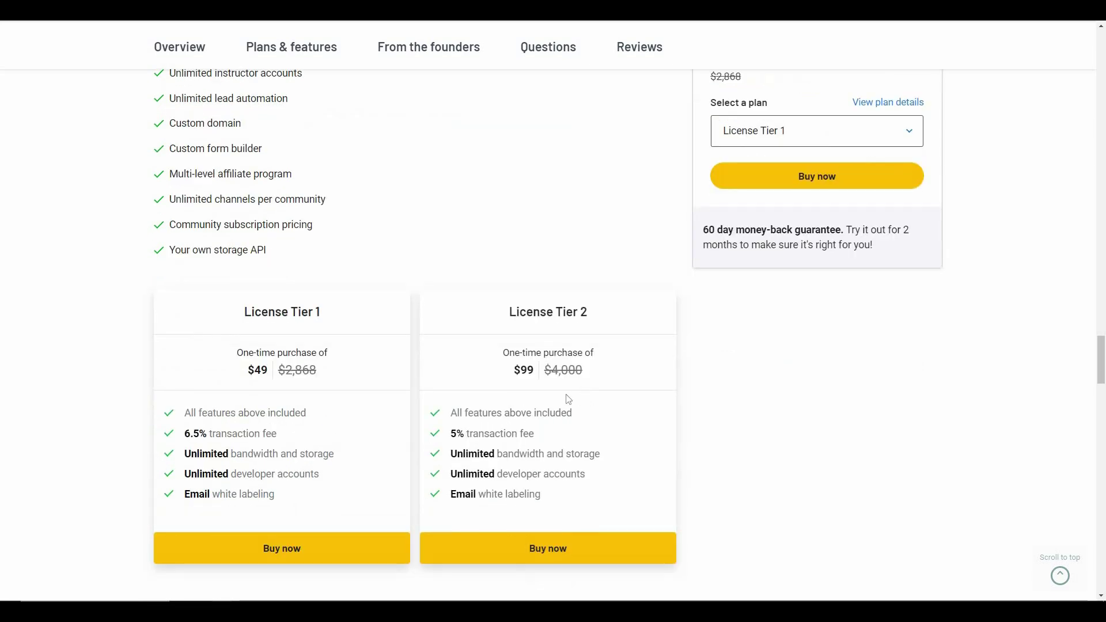
scroll(565, 400, "up", 10)
scroll(539, 409, "up", 15)
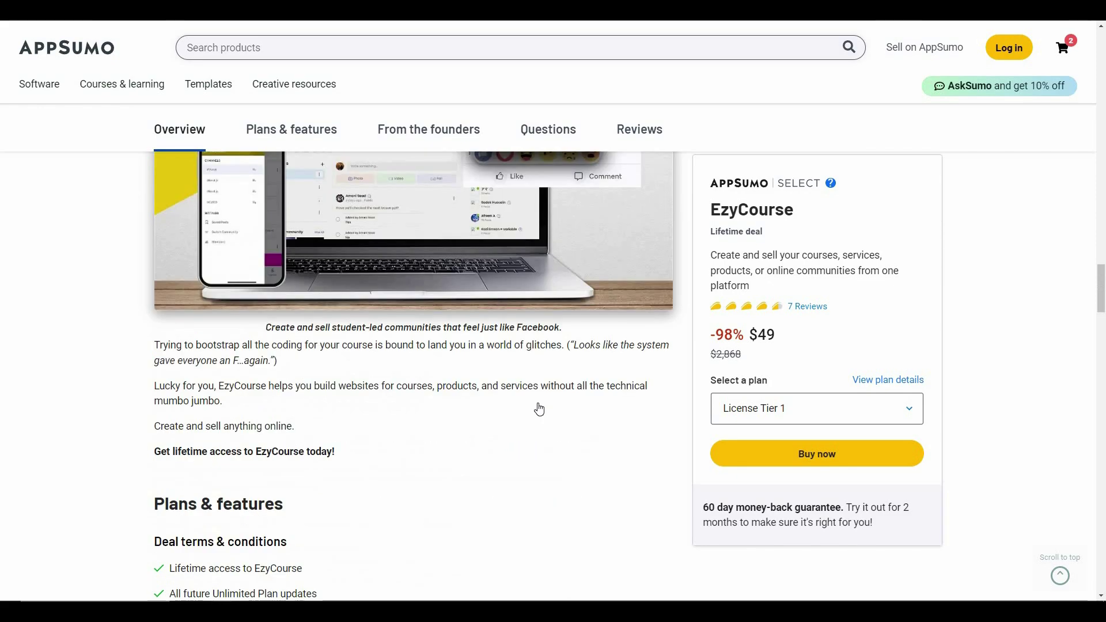
scroll(534, 420, "up", 15)
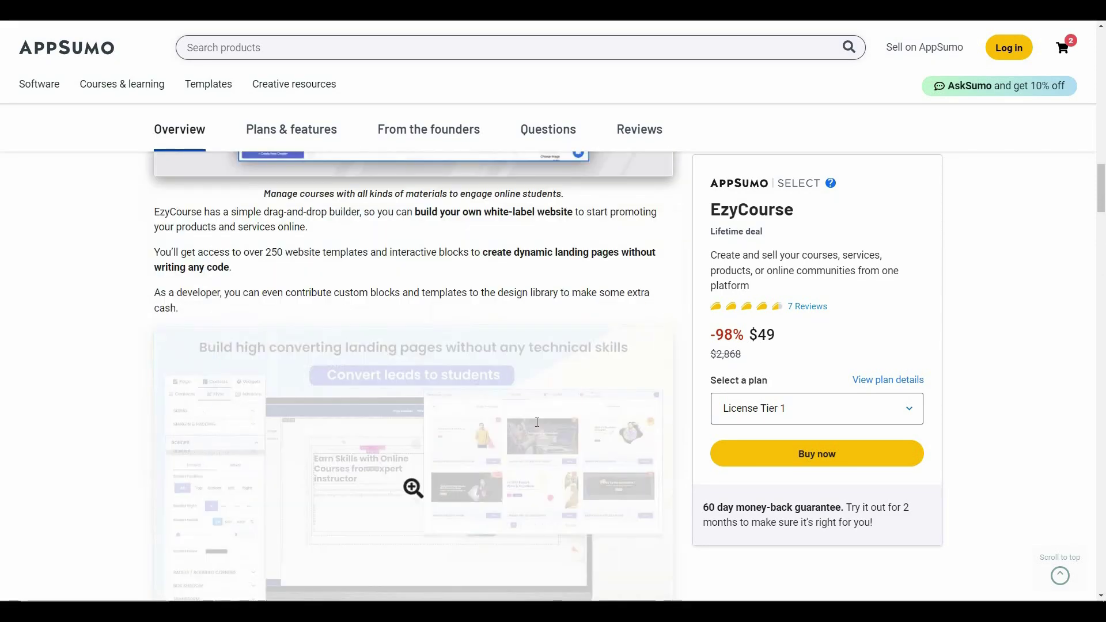
scroll(536, 425, "up", 15)
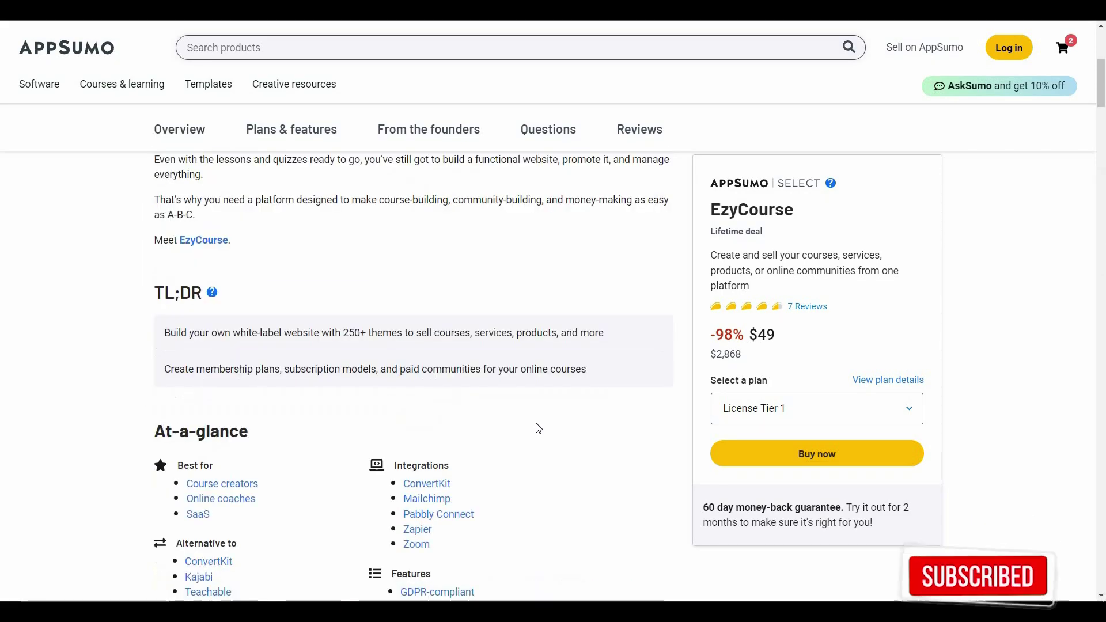